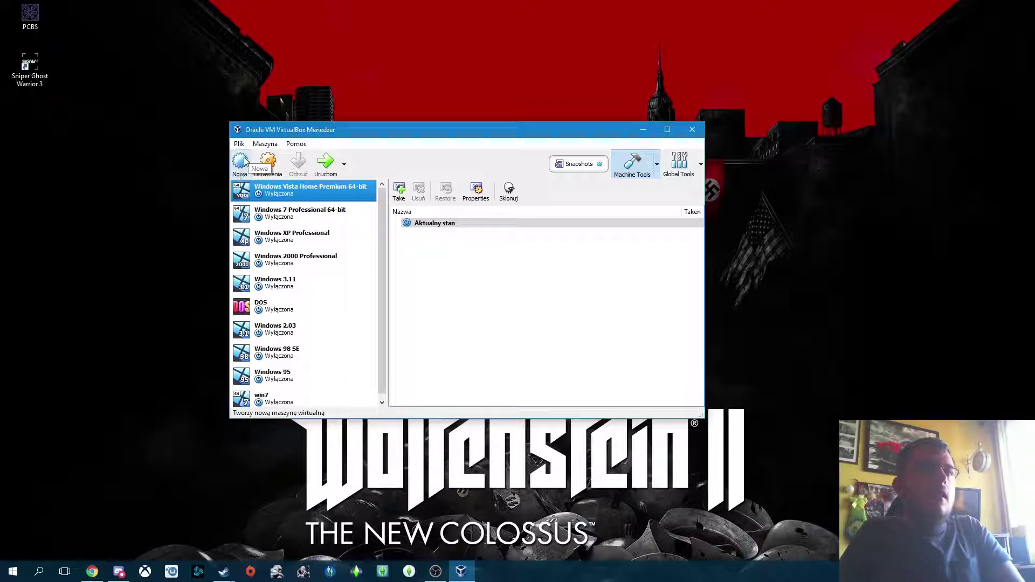
Step: Start a new virtual machine named 'Win 7 64-bit' with version Windows 7 (64-bit)
{"action": "left_click", "coordinate": [243, 166]}
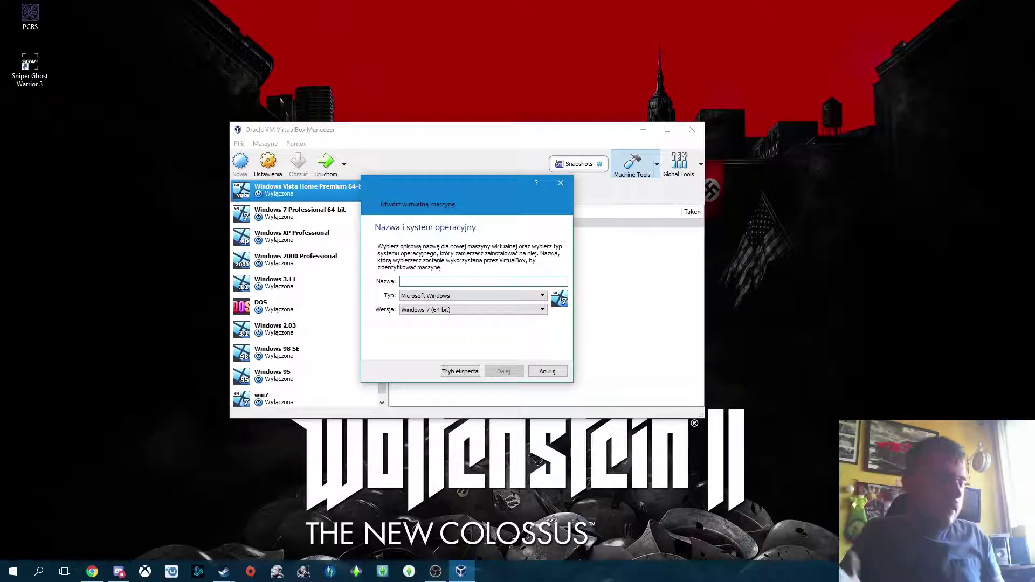
{"action": "type", "text": "Win "}
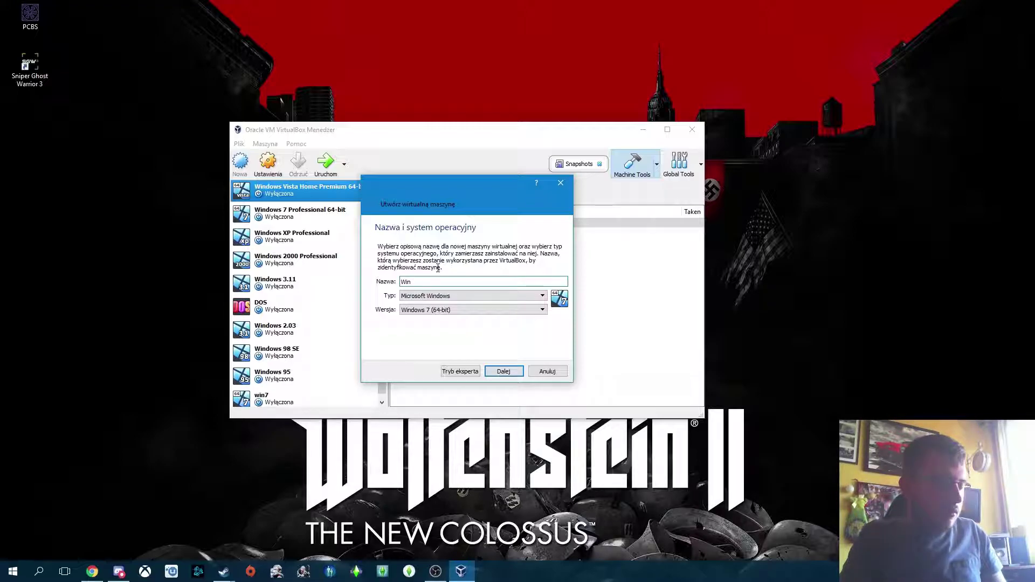
{"action": "type", "text": "7 64-bit"}
{"action": "left_click", "coordinate": [518, 310]}
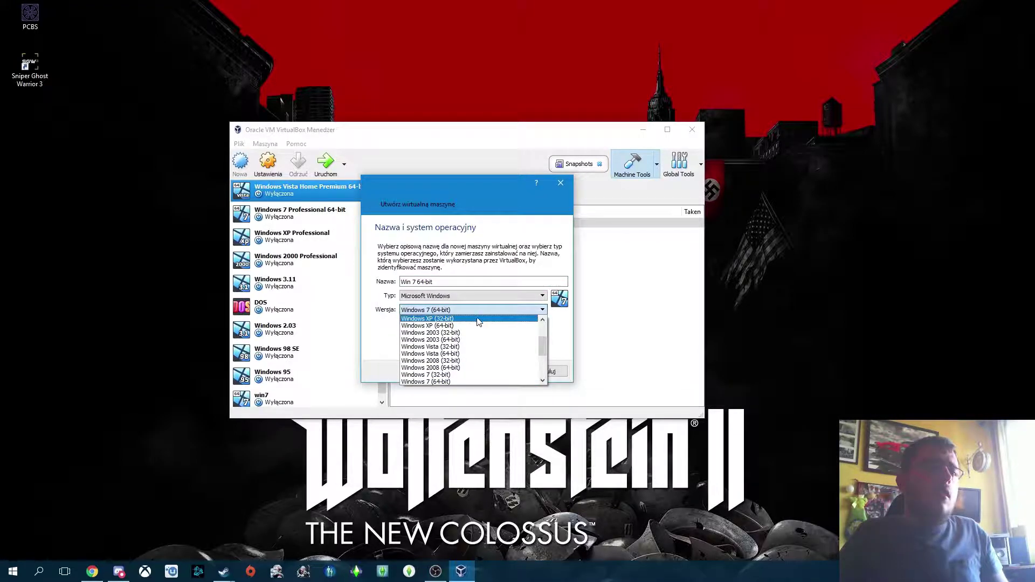
{"action": "left_click", "coordinate": [522, 312]}
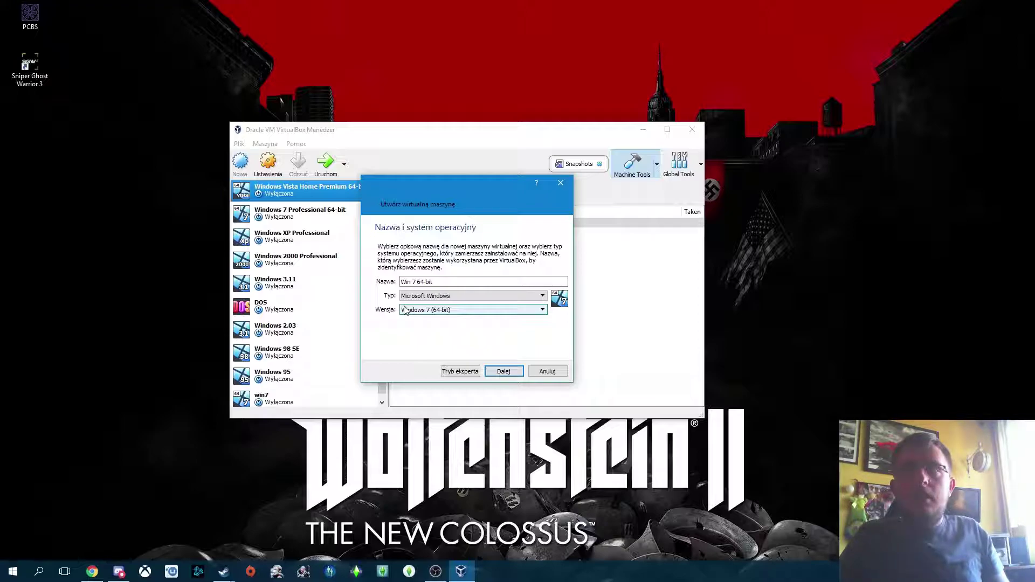
Step: Confirm type Microsoft Windows and version Windows 7 (64-bit), then continue to memory size
{"action": "left_click", "coordinate": [440, 296]}
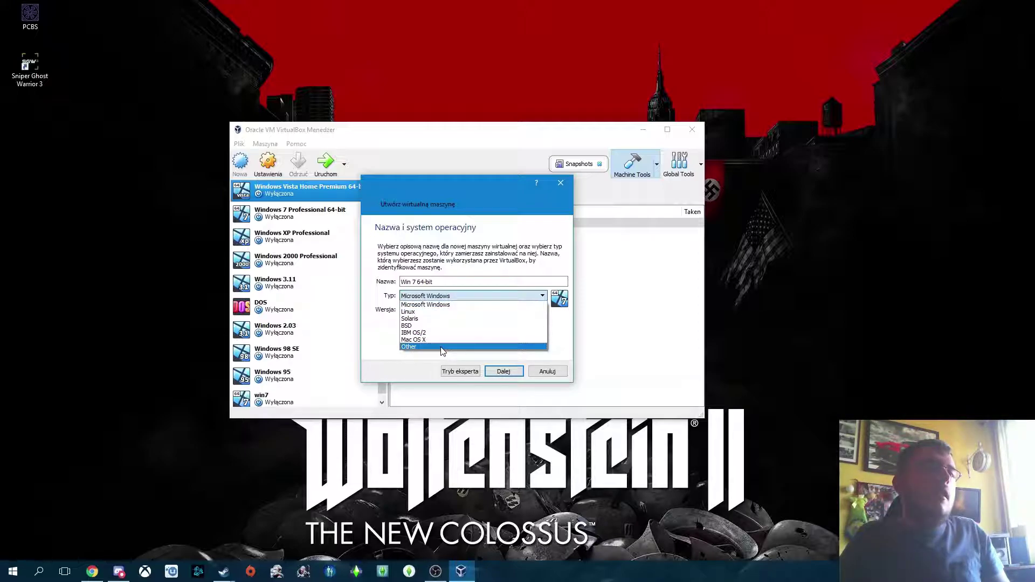
{"action": "left_click", "coordinate": [424, 348]}
{"action": "left_click", "coordinate": [424, 311]}
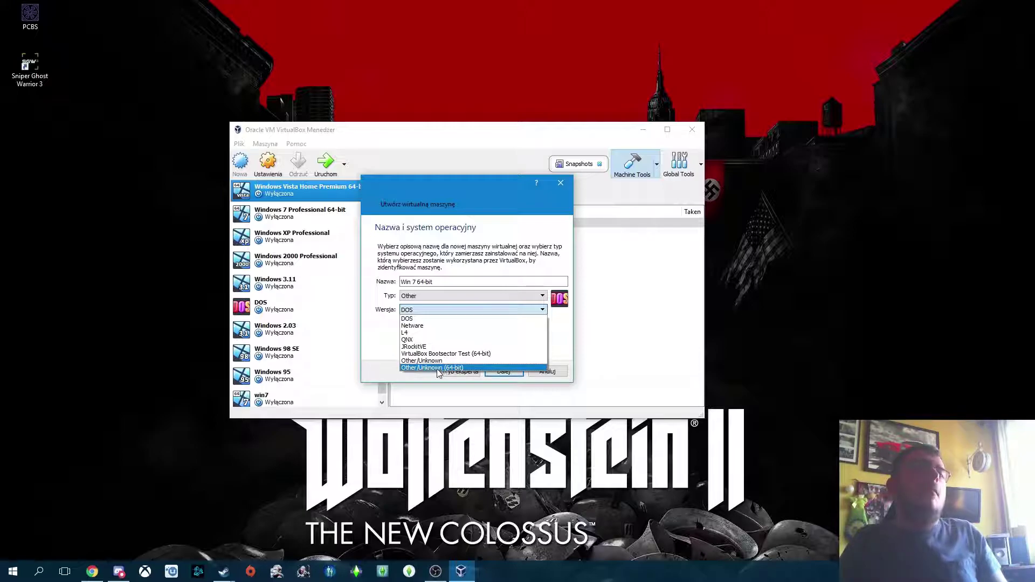
{"action": "left_click", "coordinate": [445, 295]}
{"action": "left_click", "coordinate": [445, 295]}
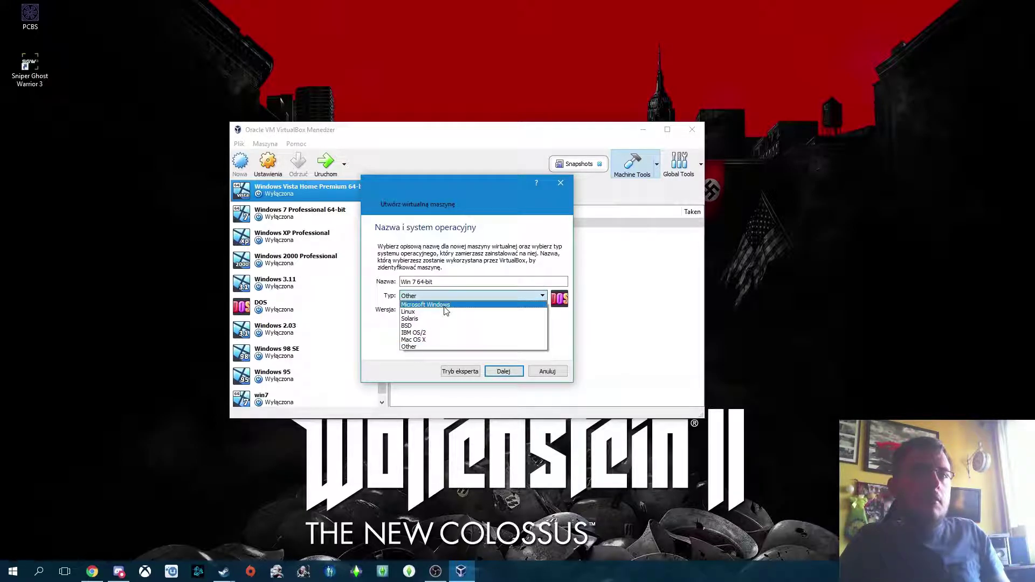
{"action": "left_click", "coordinate": [445, 306]}
{"action": "left_click", "coordinate": [446, 310]}
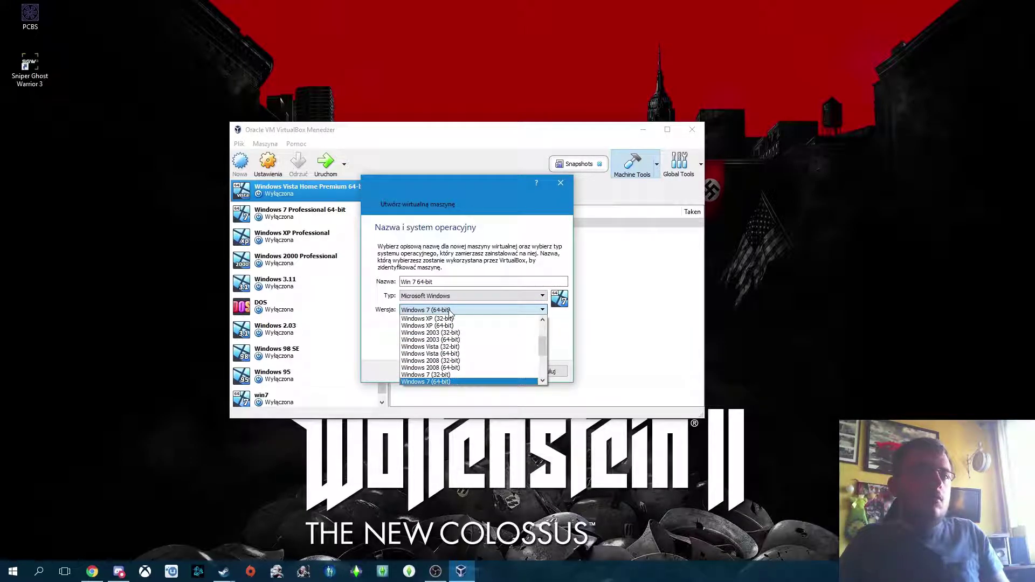
{"action": "left_click", "coordinate": [418, 382]}
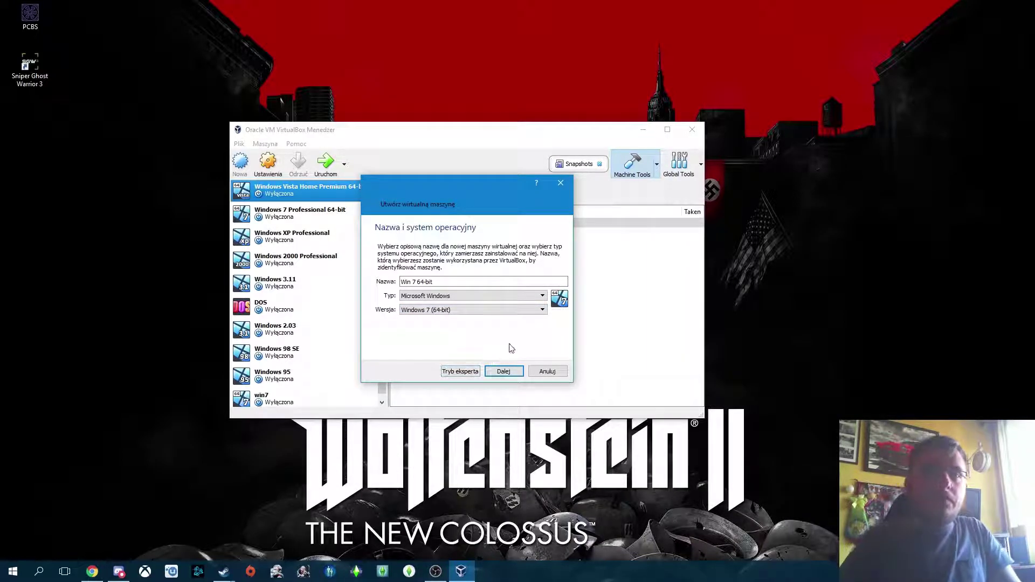
{"action": "left_click", "coordinate": [508, 372]}
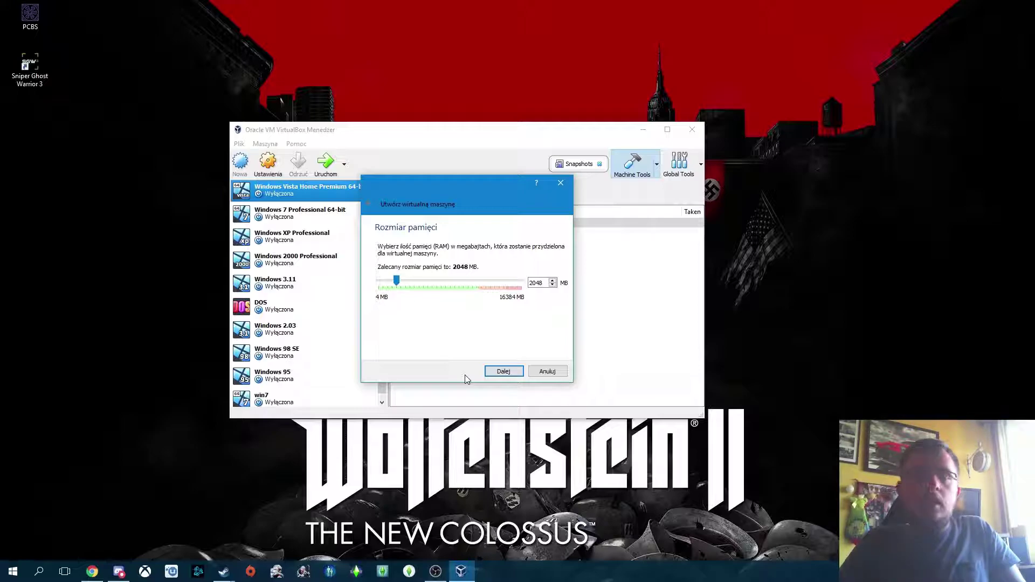
{"action": "left_click", "coordinate": [13, 572]}
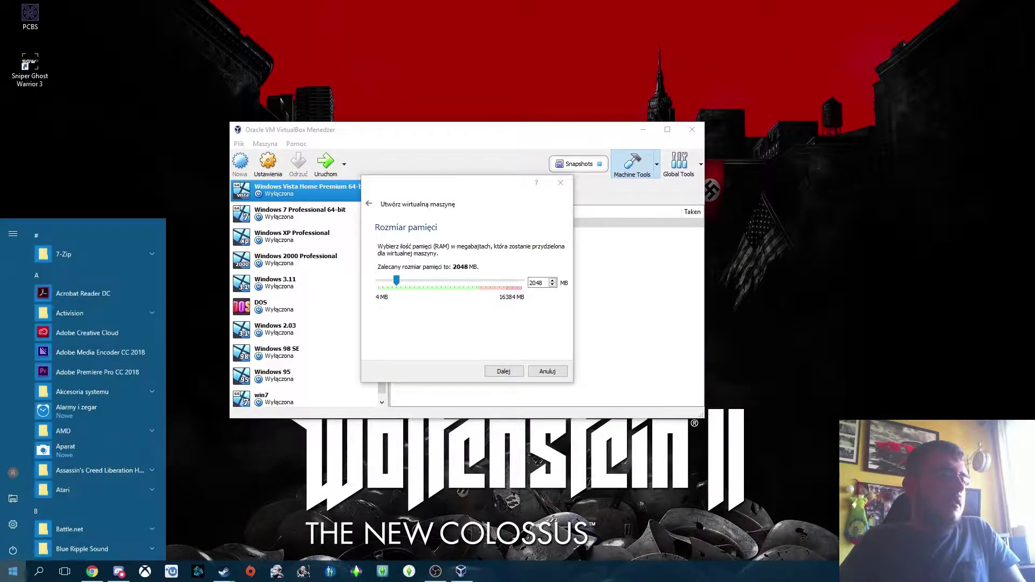
{"action": "left_click", "coordinate": [202, 475]}
{"action": "key", "text": "super"}
{"action": "left_click", "coordinate": [11, 497]}
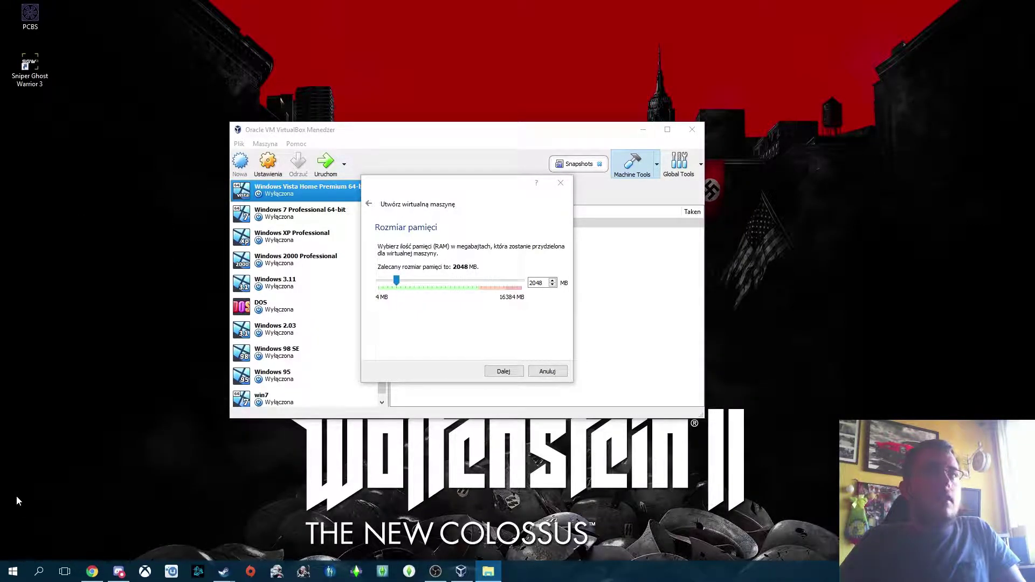
{"action": "left_click_drag", "start_coordinate": [917, 108], "coordinate": [500, 119]}
{"action": "left_click", "coordinate": [203, 131]}
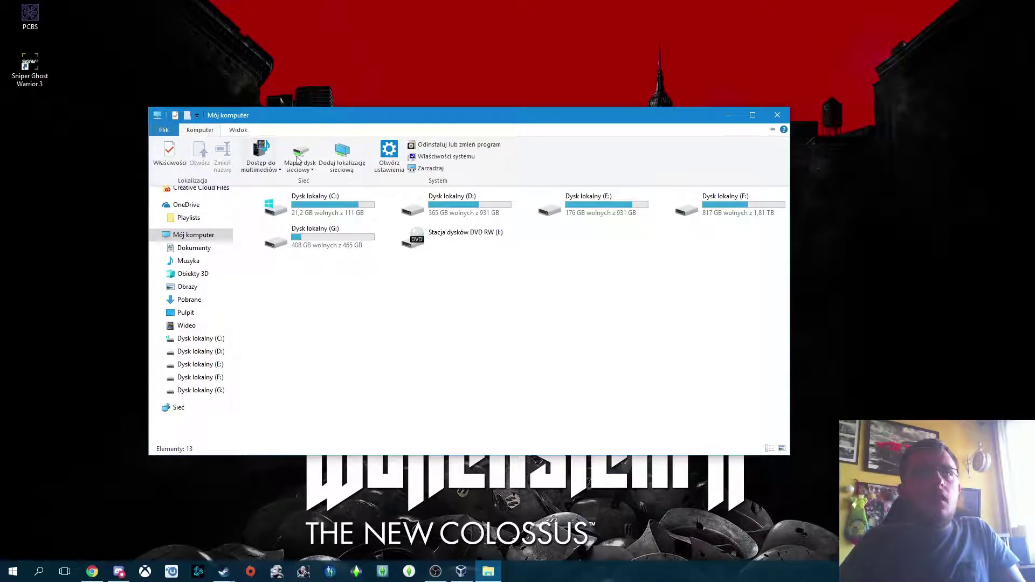
{"action": "left_click", "coordinate": [441, 157]}
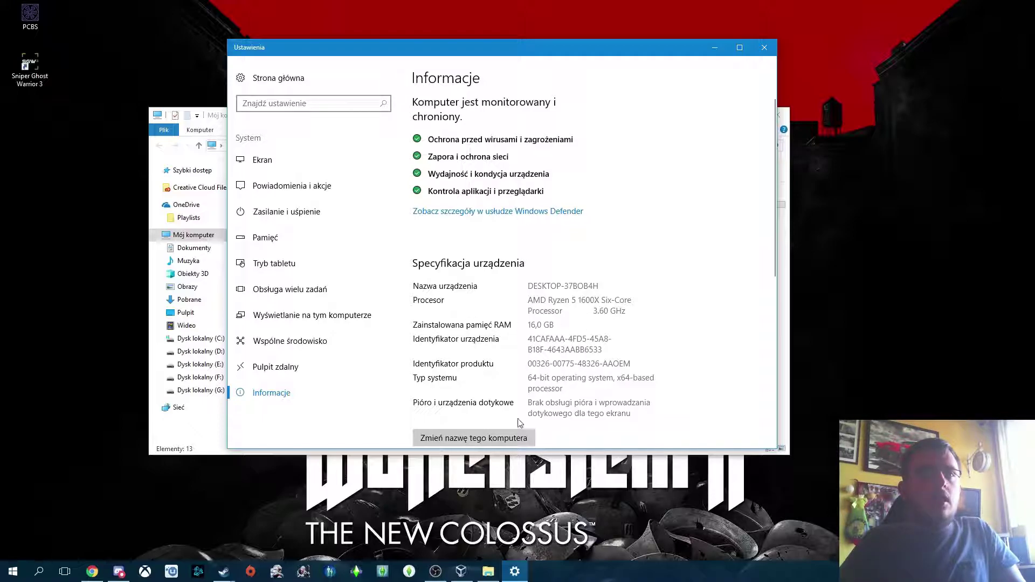
{"action": "left_click", "coordinate": [765, 48]}
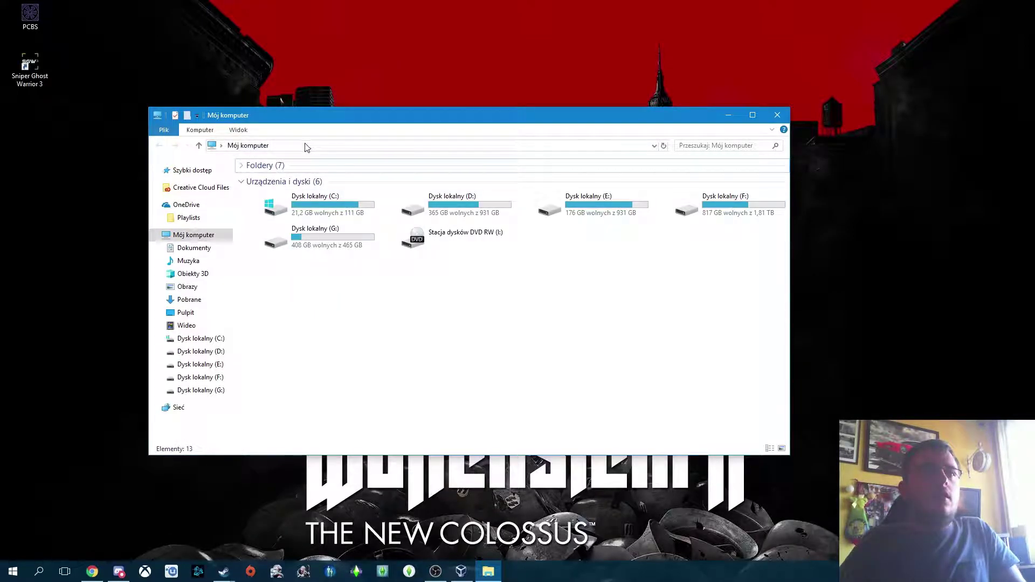
{"action": "left_click", "coordinate": [200, 130]}
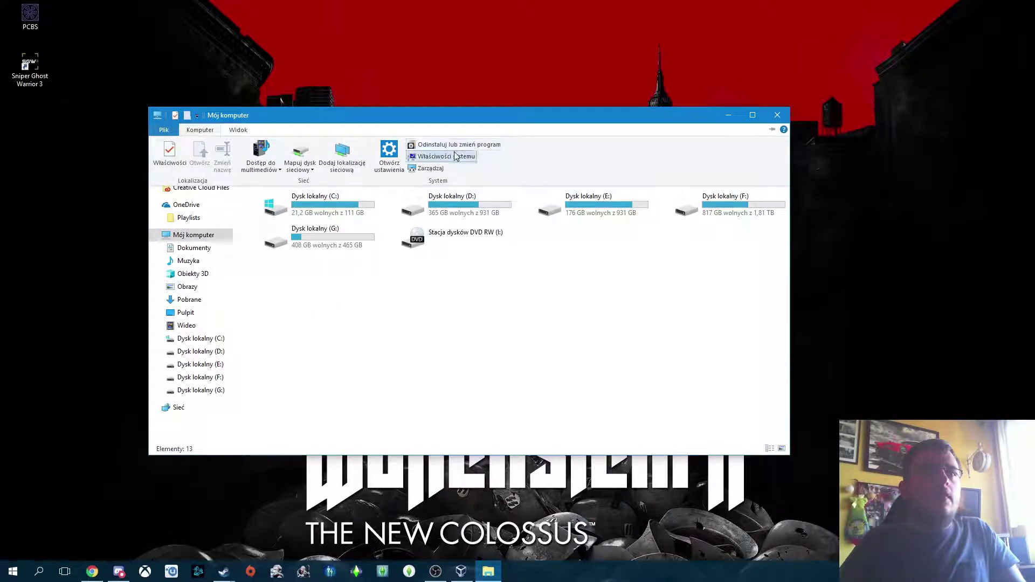
{"action": "left_click", "coordinate": [447, 142]}
{"action": "scroll", "coordinate": [545, 164], "scroll_direction": "down", "scroll_amount": 5}
{"action": "scroll", "coordinate": [545, 164], "scroll_direction": "up", "scroll_amount": 3}
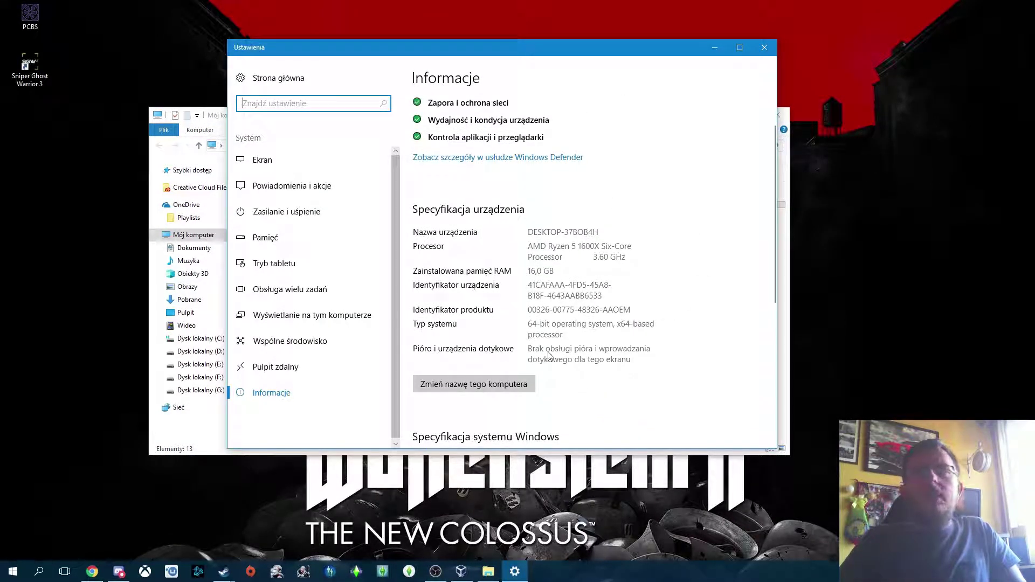
{"action": "left_click", "coordinate": [765, 48]}
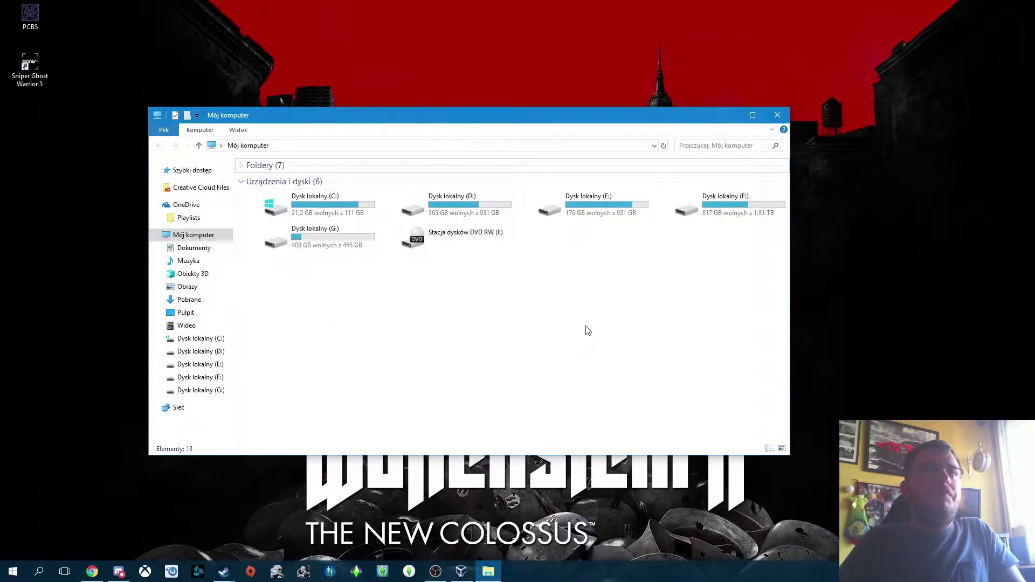
{"action": "left_click", "coordinate": [777, 116]}
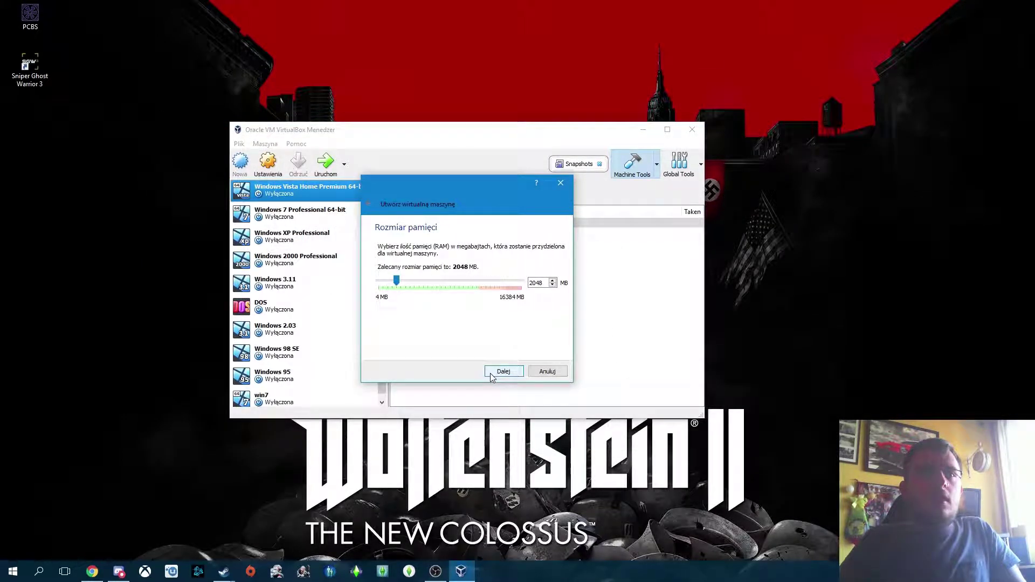
Step: Replace the recommended 2048 MB of memory with 4000 MB and continue
{"action": "key", "text": "Tab"}
{"action": "key", "text": "Home"}
{"action": "key", "text": "Delete"}
{"action": "key", "text": "Delete"}
{"action": "type", "text": "40"}
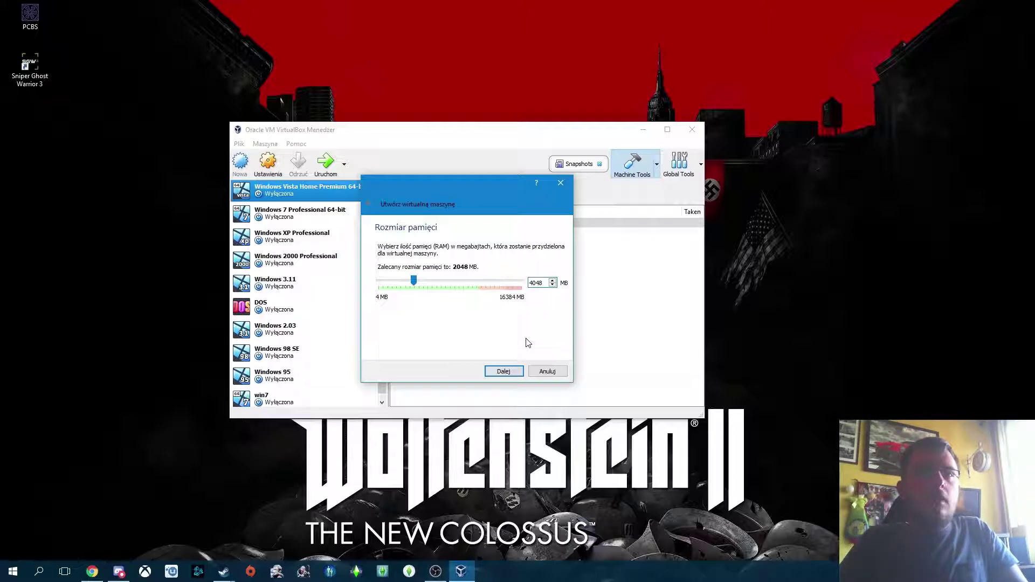
{"action": "key", "text": "Delete"}
{"action": "key", "text": "Delete"}
{"action": "type", "text": "00"}
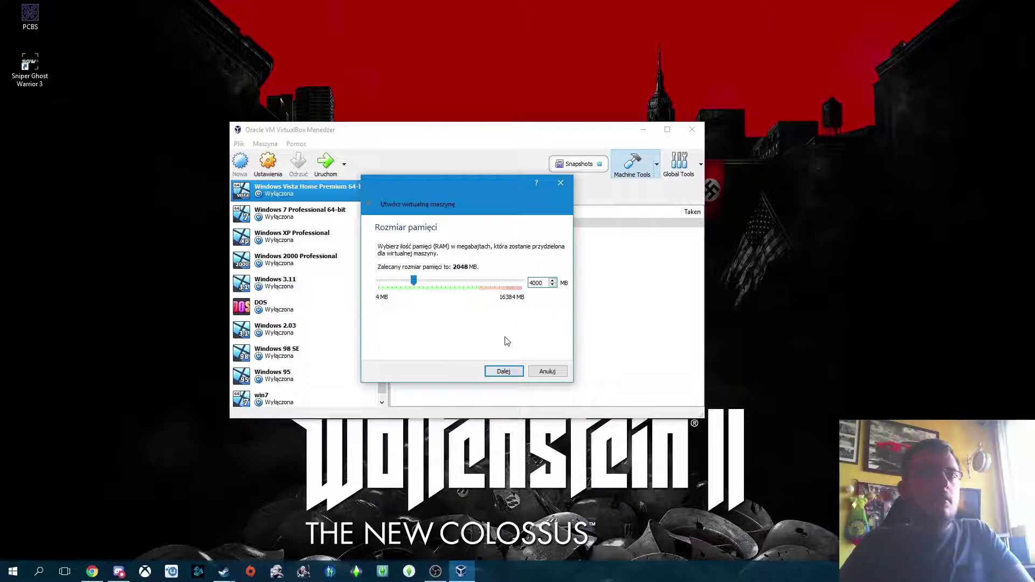
{"action": "double_click", "coordinate": [545, 285]}
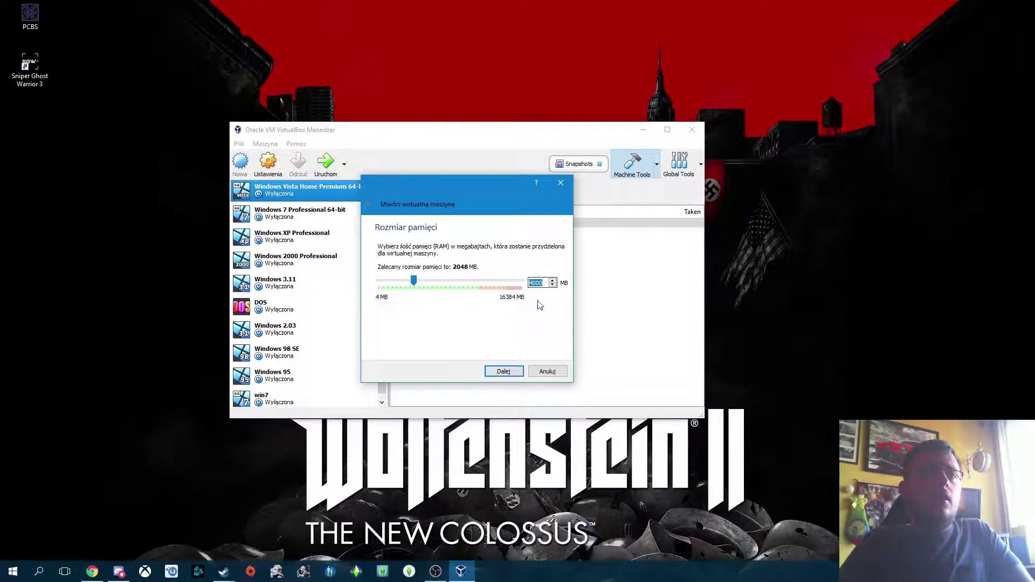
{"action": "double_click", "coordinate": [544, 282]}
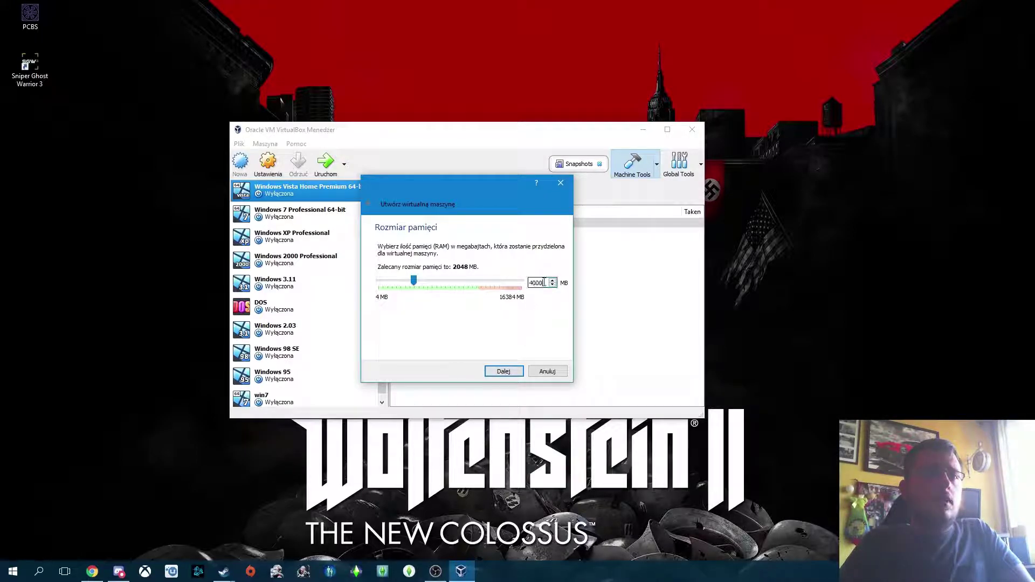
{"action": "left_click", "coordinate": [507, 371]}
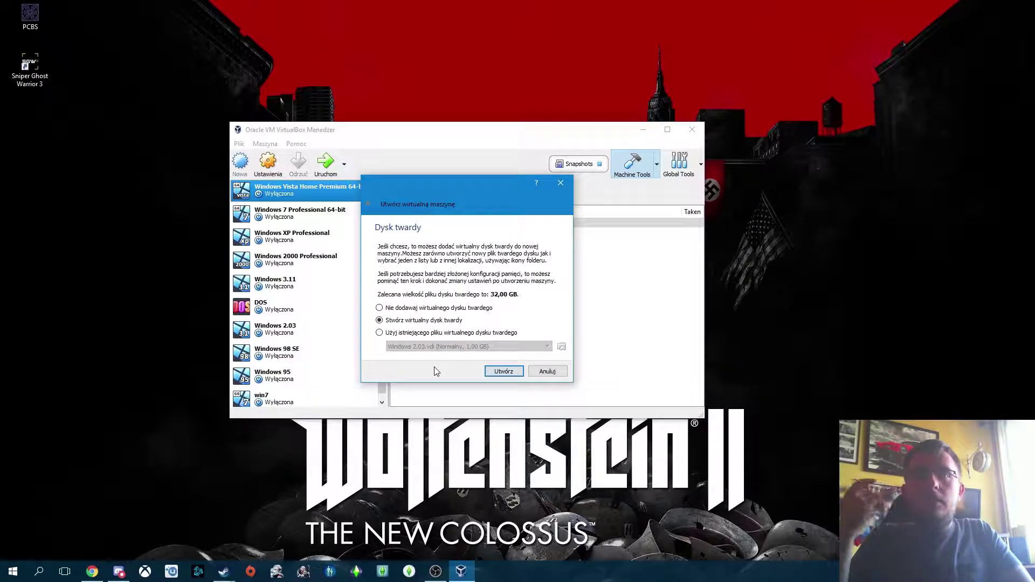
Step: Keep 'Stwórz wirtualny dysk twardy' selected and proceed with Utwórz to the disk file type page
{"action": "left_click", "coordinate": [396, 334]}
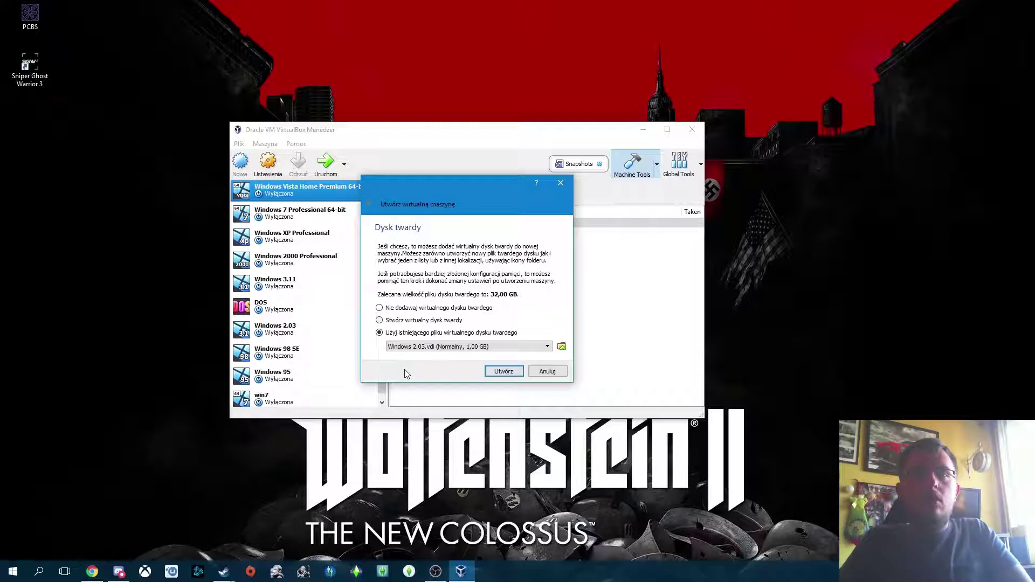
{"action": "left_click", "coordinate": [396, 320]}
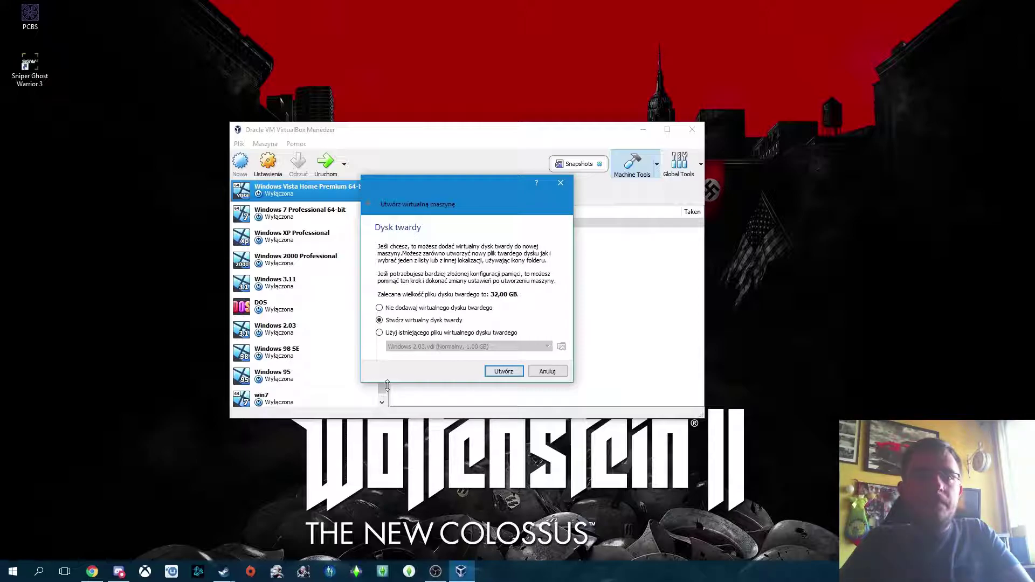
{"action": "left_click", "coordinate": [504, 372]}
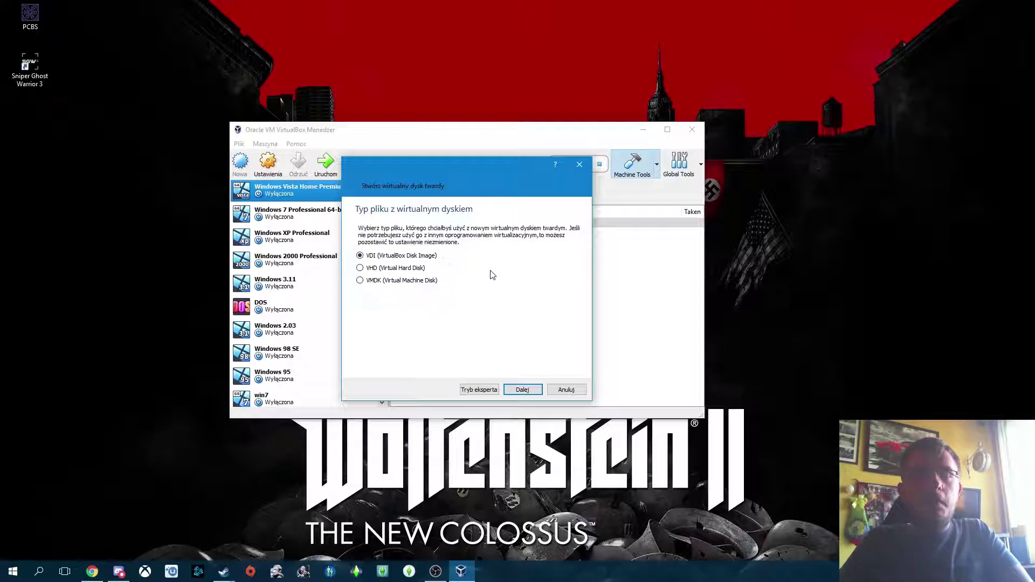
Step: Leave the disk format as VDI (VirtualBox Disk Image) and continue
{"action": "left_click", "coordinate": [535, 392]}
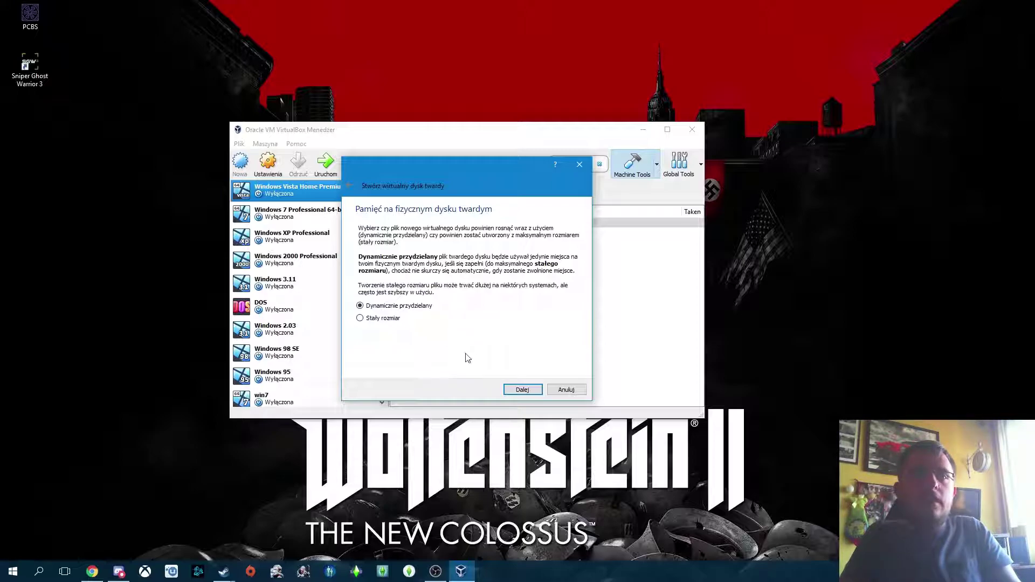
Step: Keep dynamic allocation, change the disk size from 32,00 GB to 30,00 GB, and browse for its location
{"action": "left_click", "coordinate": [523, 390]}
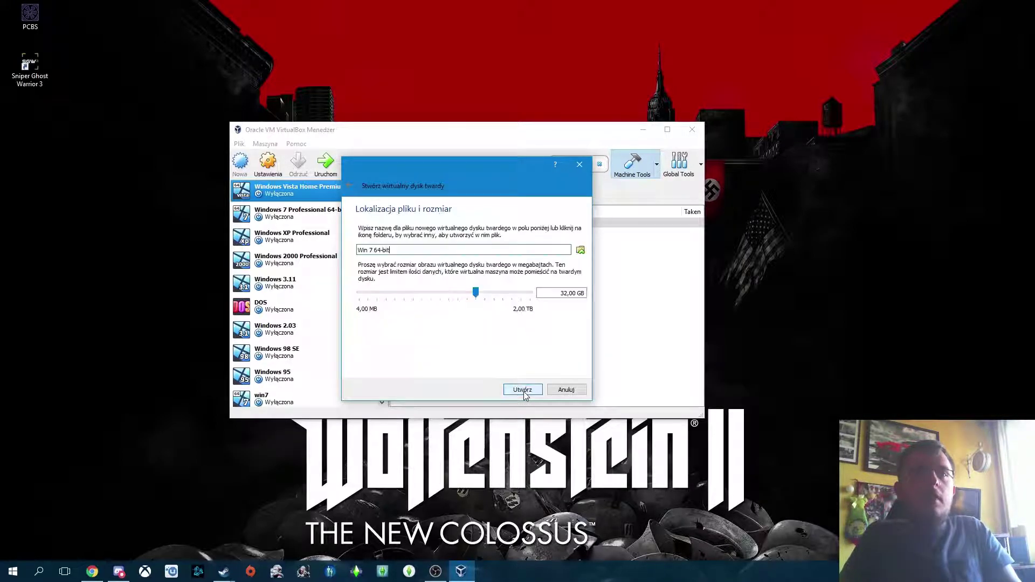
{"action": "left_click_drag", "start_coordinate": [585, 293], "coordinate": [562, 295]}
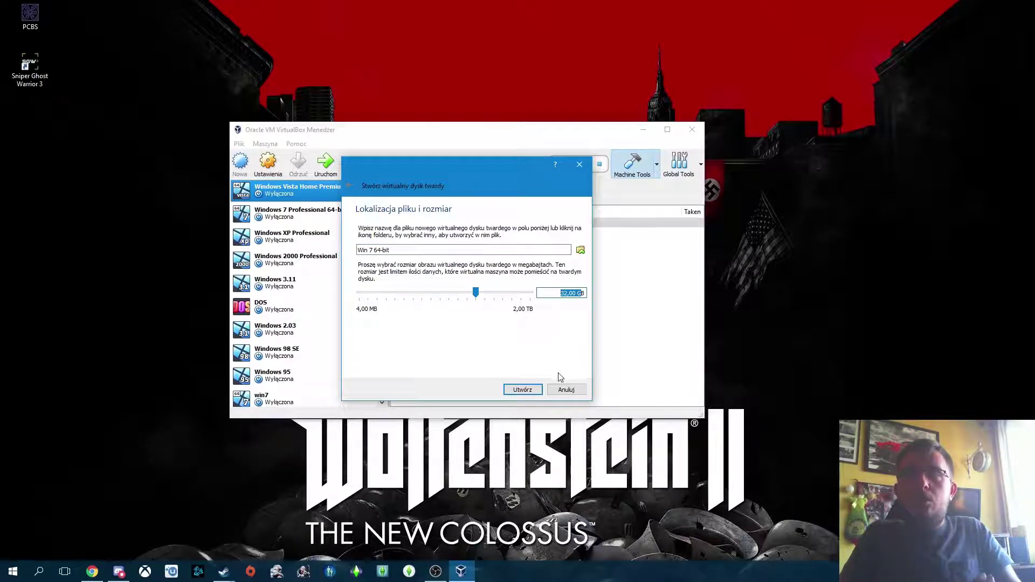
{"action": "left_click", "coordinate": [568, 293]}
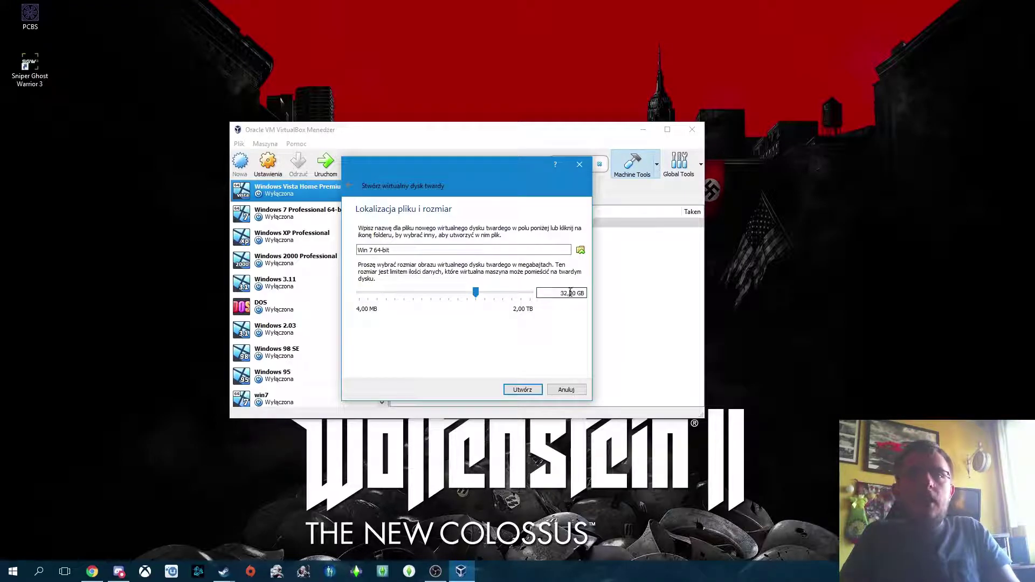
{"action": "key", "text": "BackSpace"}
{"action": "type", "text": "0"}
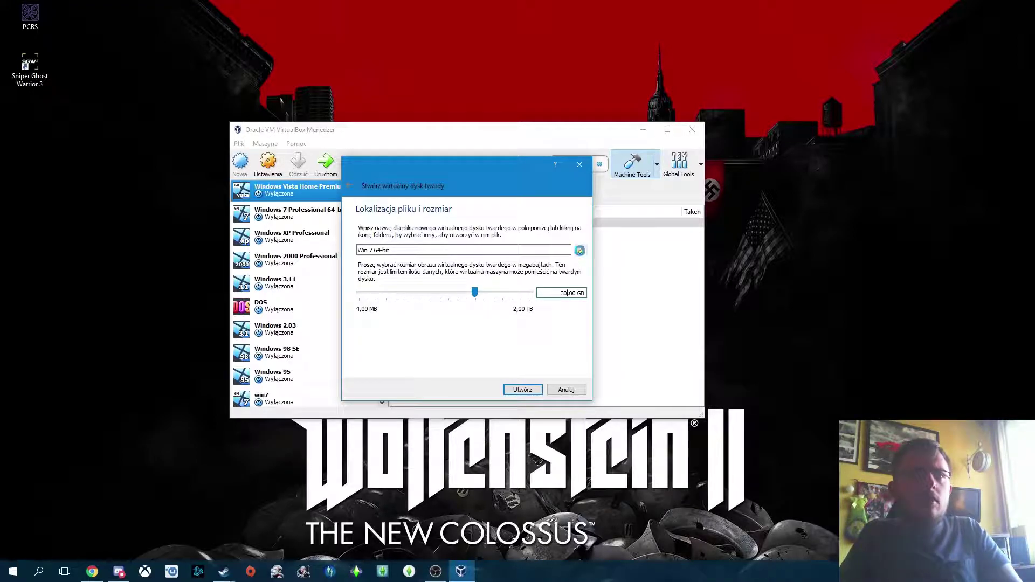
{"action": "left_click", "coordinate": [581, 250]}
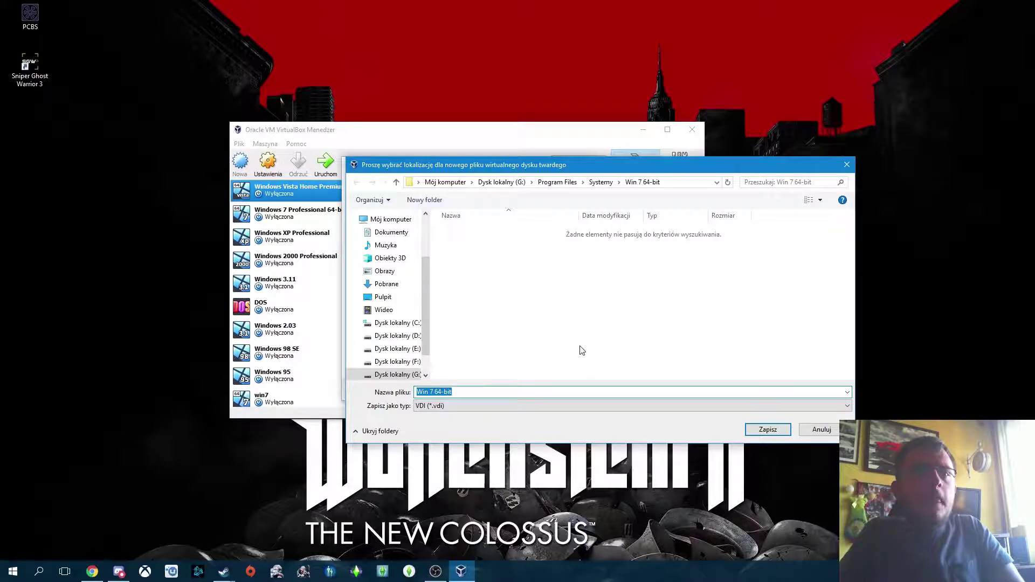
Step: Navigate via Mój komputer to G:\Program Files\Systemy and accept it as the disk's folder
{"action": "left_click", "coordinate": [443, 182]}
{"action": "scroll", "coordinate": [613, 206], "scroll_direction": "down", "scroll_amount": 2}
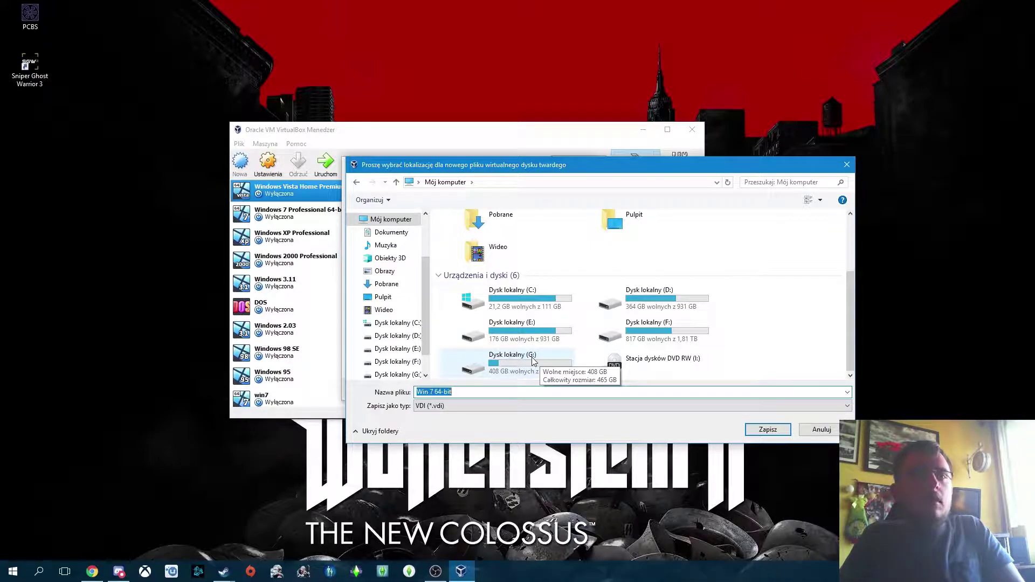
{"action": "double_click", "coordinate": [534, 366]}
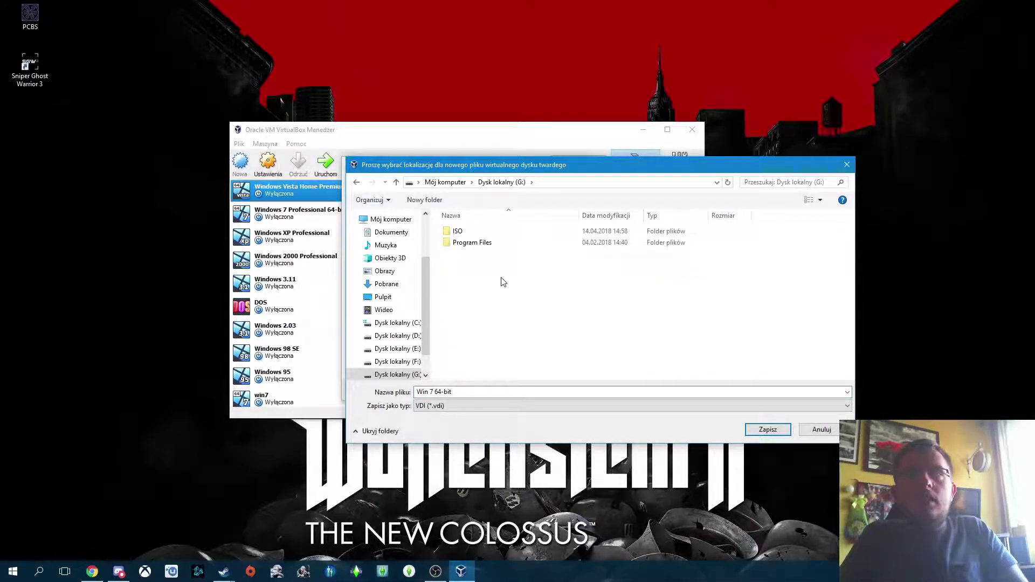
{"action": "double_click", "coordinate": [504, 243]}
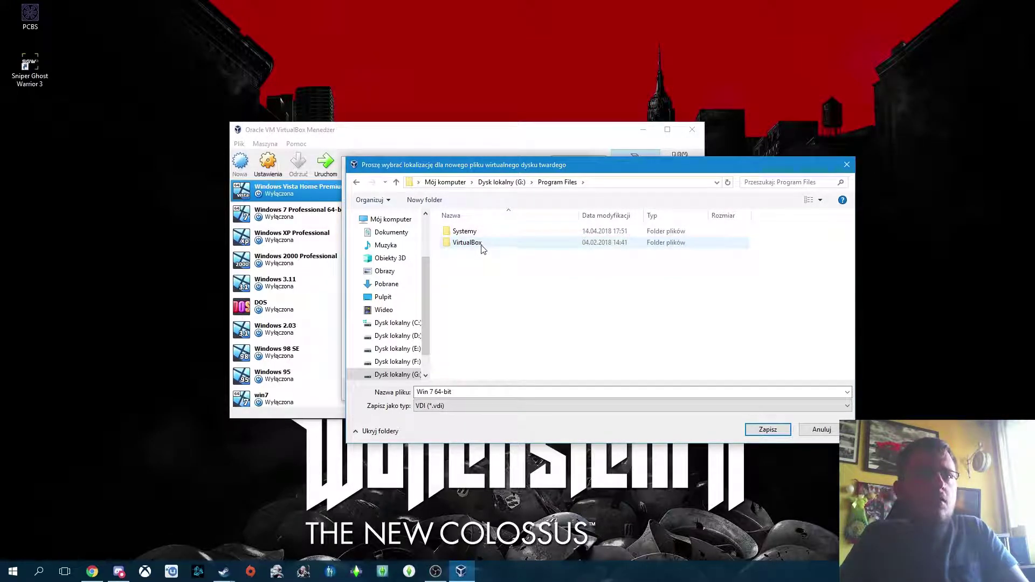
{"action": "double_click", "coordinate": [469, 232]}
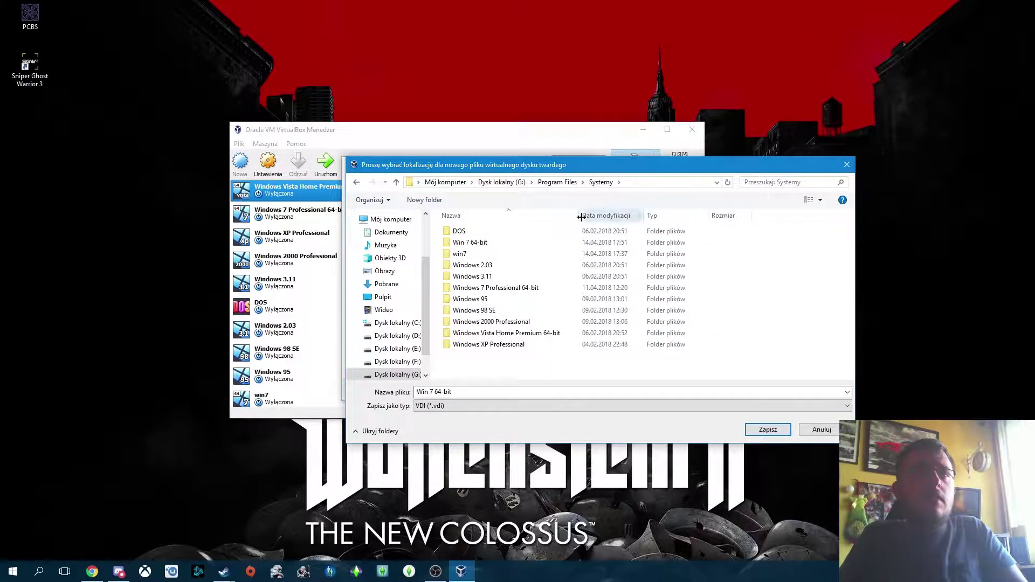
{"action": "key", "text": "Return"}
Step: Create the Win 7 64-bit machine with its new virtual disk
{"action": "left_click", "coordinate": [522, 389]}
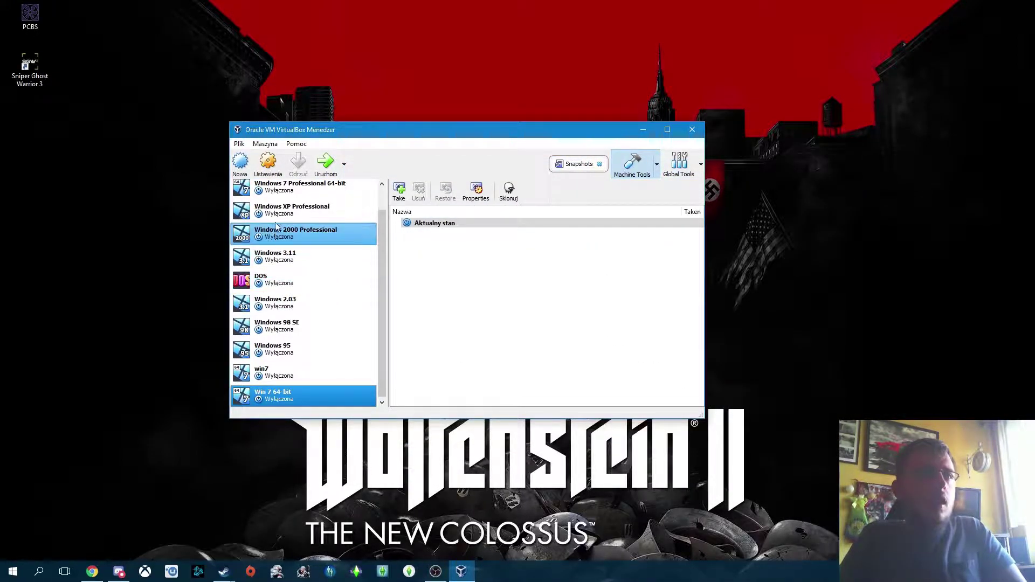
{"action": "scroll", "coordinate": [295, 391], "scroll_direction": "up", "scroll_amount": 1}
{"action": "left_click", "coordinate": [295, 393]}
{"action": "left_click", "coordinate": [291, 237]}
{"action": "left_click", "coordinate": [291, 197]}
{"action": "left_click", "coordinate": [302, 353]}
{"action": "left_click", "coordinate": [296, 399]}
{"action": "scroll", "coordinate": [293, 388], "scroll_direction": "down", "scroll_amount": 1}
Step: Drag Win 7 64-bit above Windows Vista Home Premium 64-bit and open its settings
{"action": "left_click", "coordinate": [280, 398]}
{"action": "left_click_drag", "start_coordinate": [279, 398], "coordinate": [305, 202]}
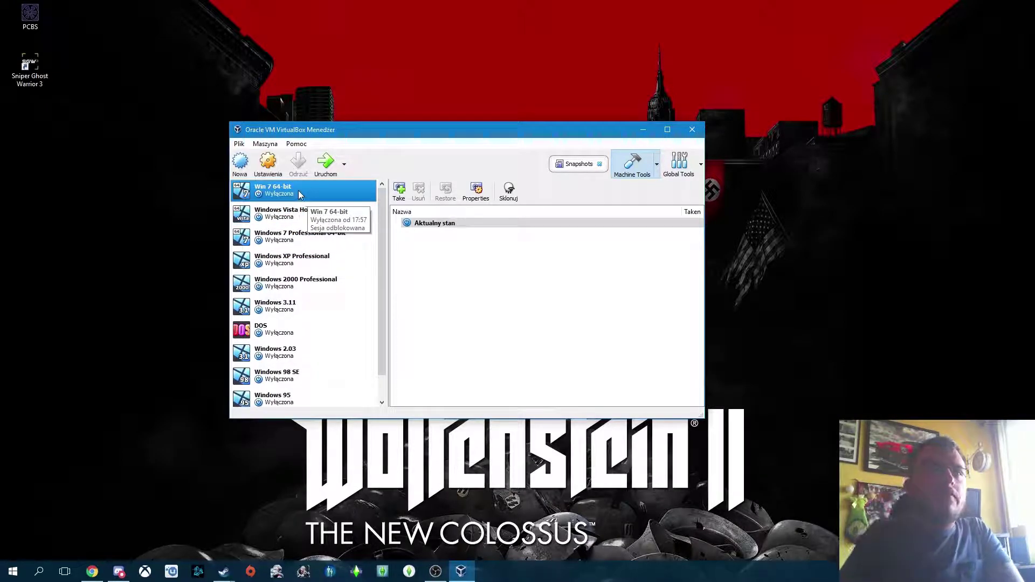
{"action": "left_click", "coordinate": [266, 165]}
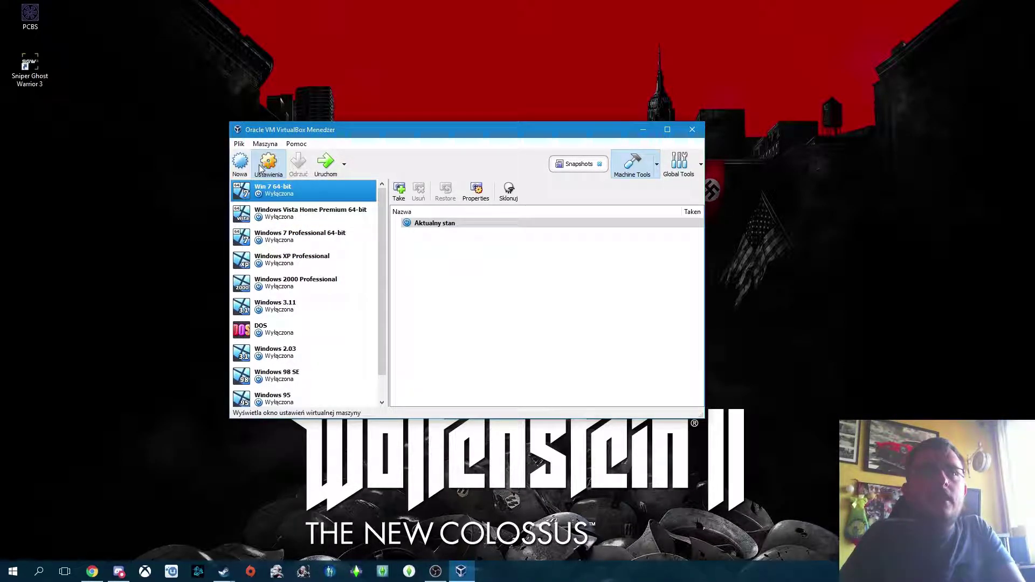
Step: In Ekran, enable 3D and 2D acceleration and raise video memory to 128 MB
{"action": "left_click", "coordinate": [276, 188]}
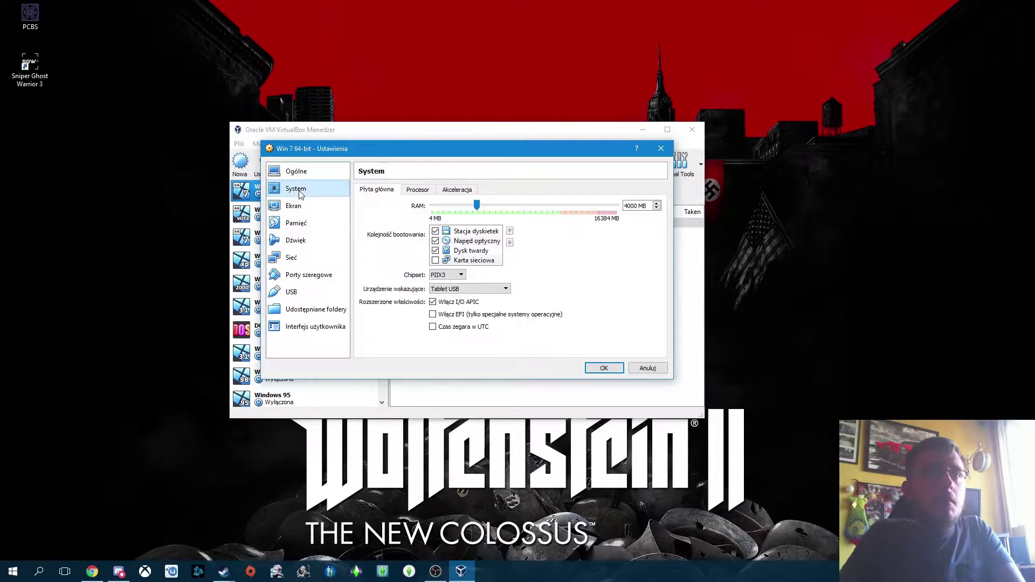
{"action": "left_click", "coordinate": [305, 209]}
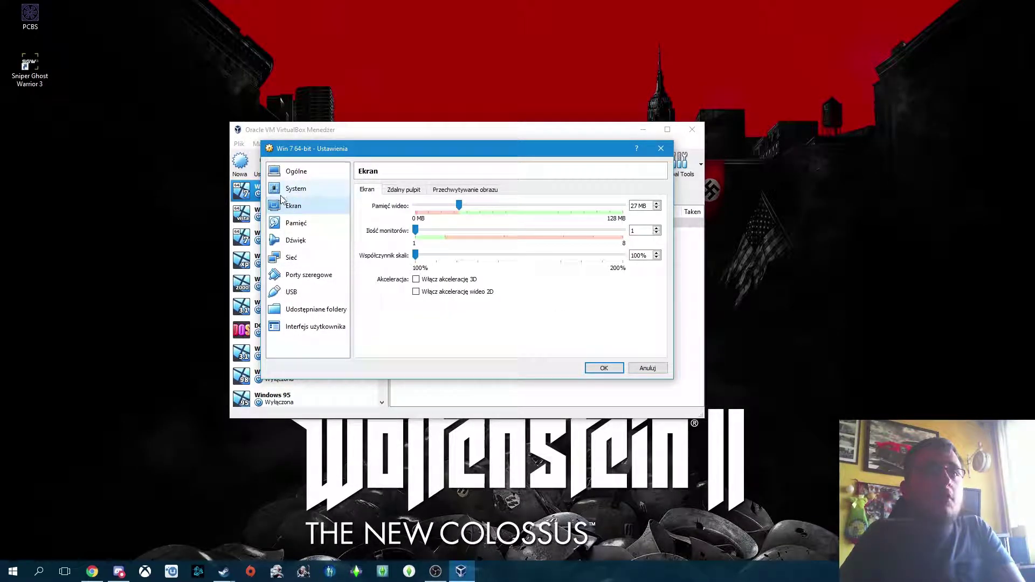
{"action": "left_click", "coordinate": [417, 280]}
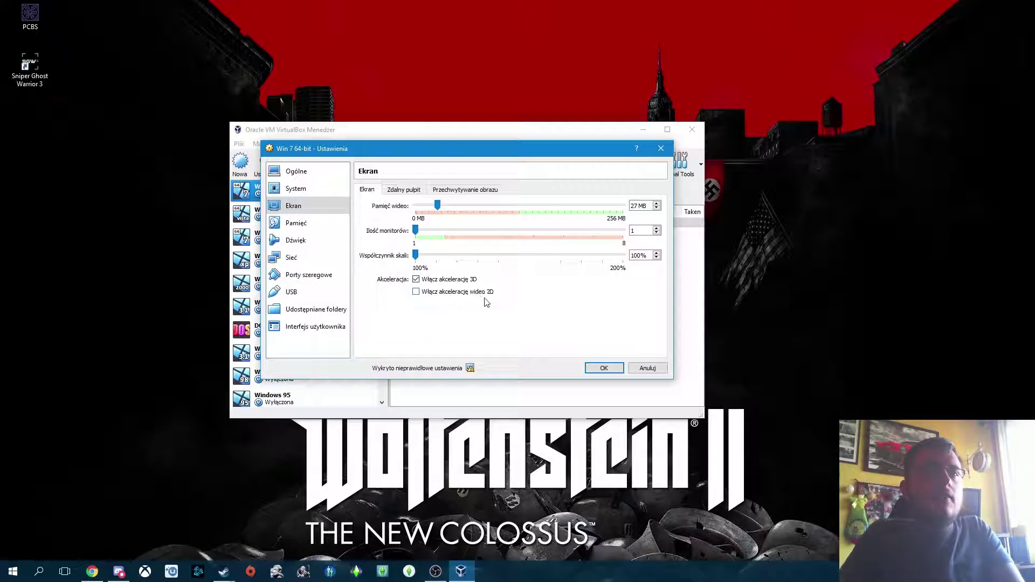
{"action": "left_click", "coordinate": [420, 294]}
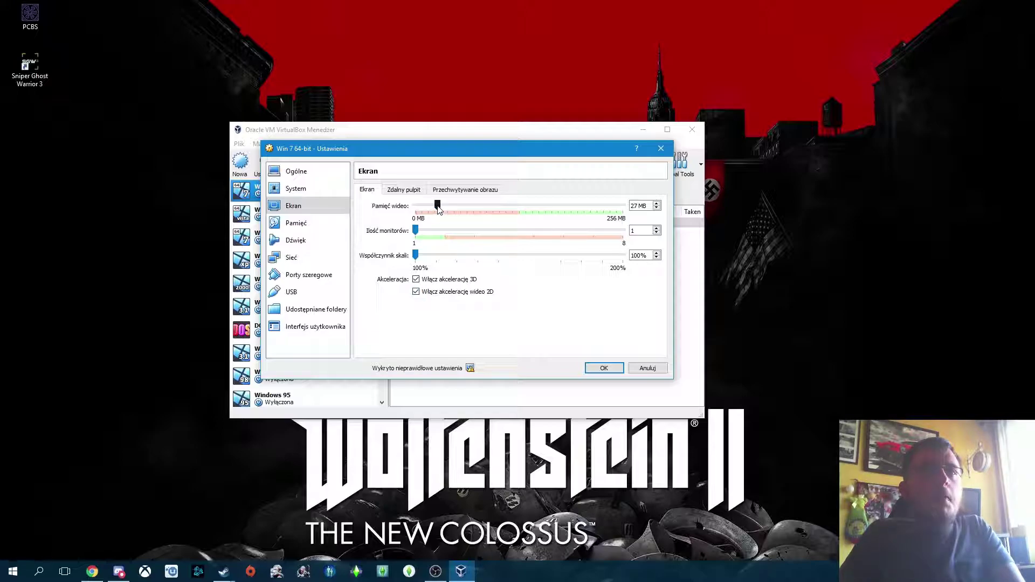
{"action": "left_click_drag", "start_coordinate": [439, 209], "coordinate": [520, 216]}
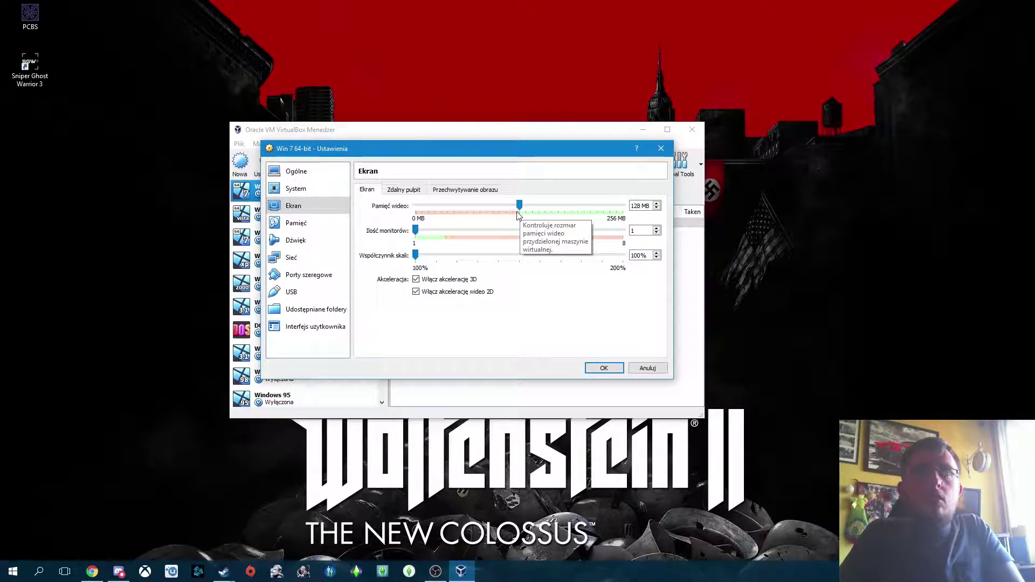
{"action": "mouse_move", "coordinate": [519, 207]}
{"action": "left_mouse_down"}
{"action": "mouse_move", "coordinate": [620, 218]}
{"action": "mouse_move", "coordinate": [518, 224]}
{"action": "left_mouse_up"}
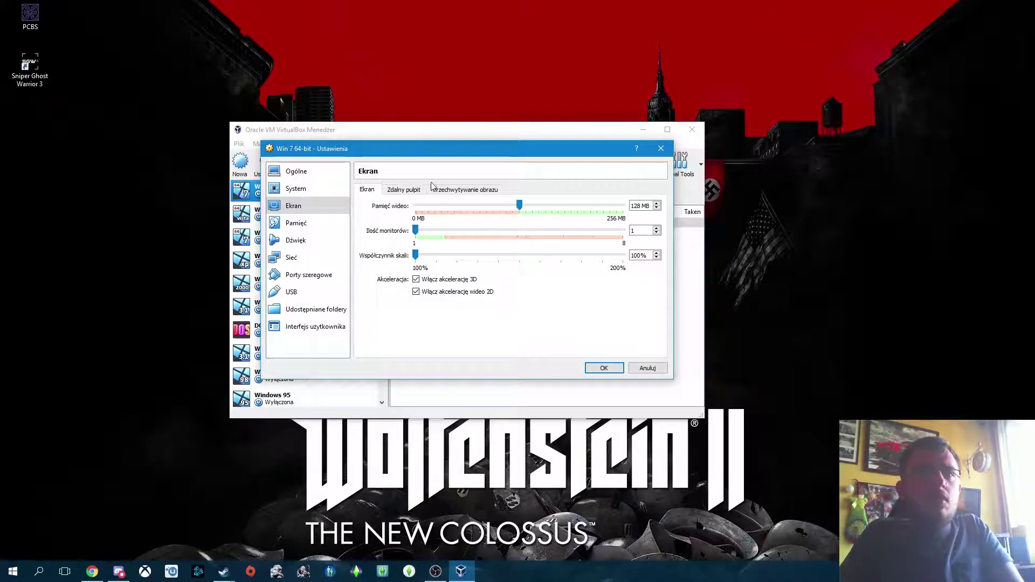
{"action": "left_click", "coordinate": [404, 190]}
{"action": "left_click", "coordinate": [454, 189]}
{"action": "left_click", "coordinate": [368, 192]}
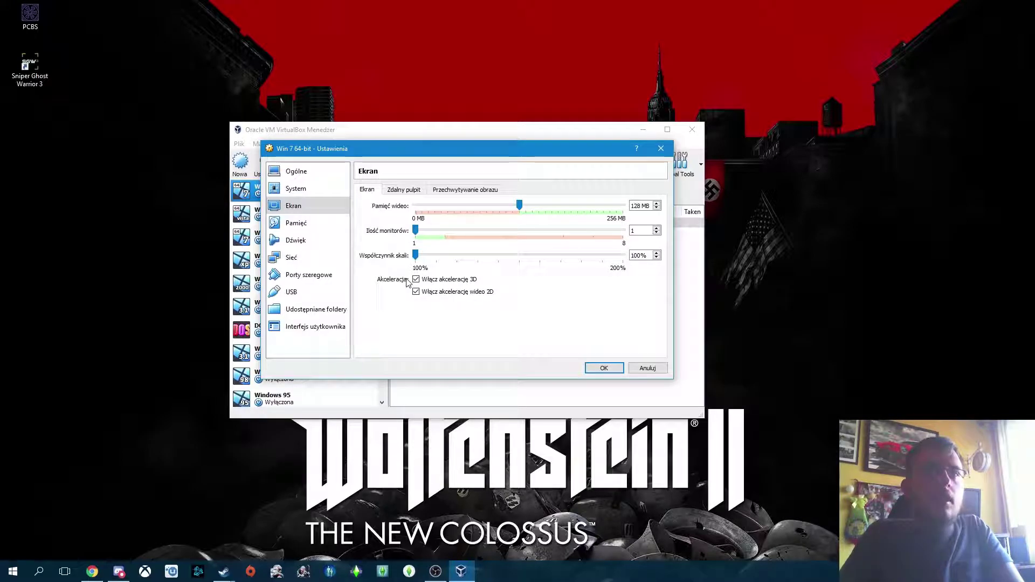
{"action": "left_click", "coordinate": [300, 189]}
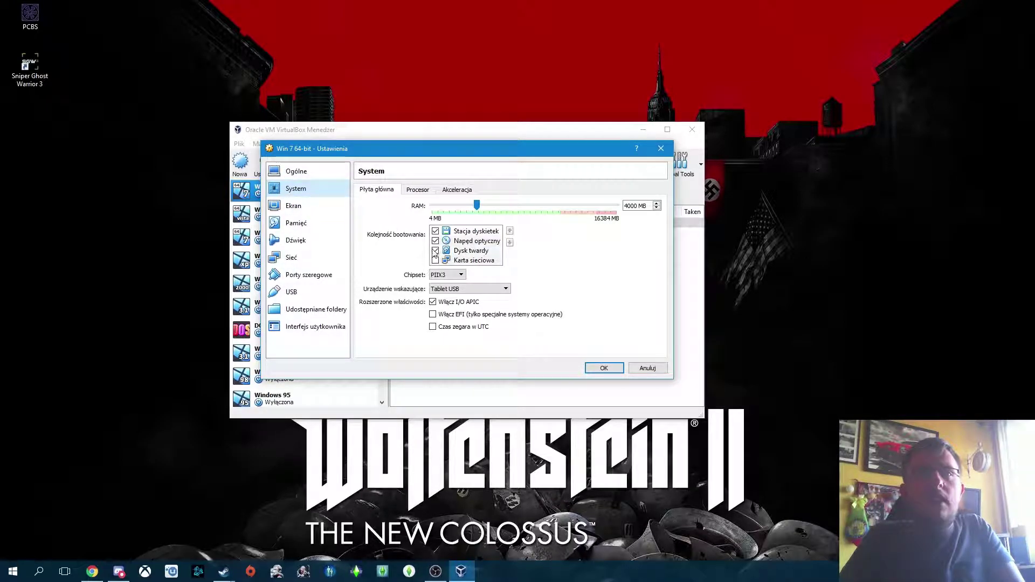
Step: Untick the floppy drive, move it below the hard disk in boot order, and save with OK
{"action": "left_click", "coordinate": [436, 233]}
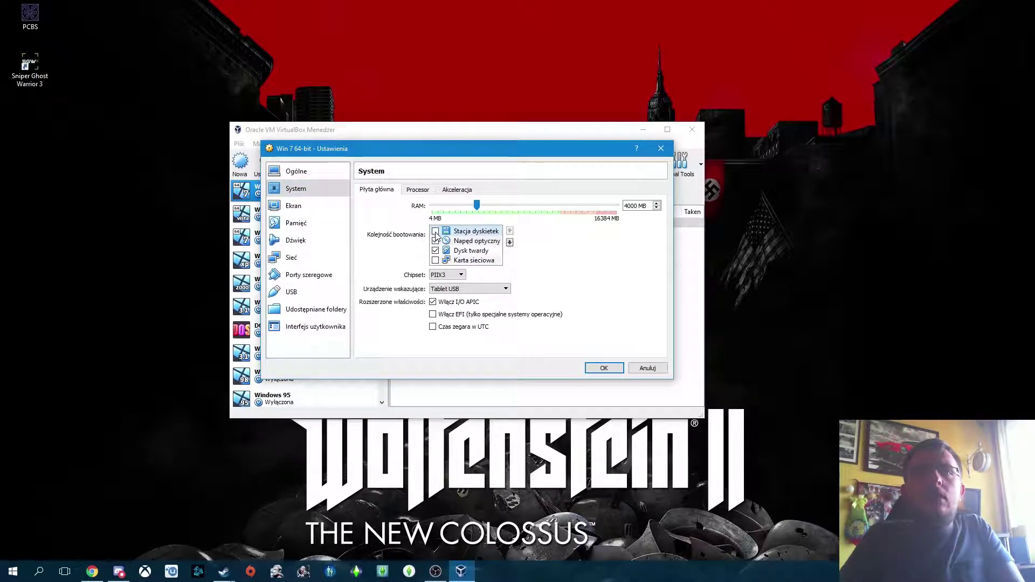
{"action": "left_click", "coordinate": [510, 243]}
{"action": "left_click", "coordinate": [510, 244]}
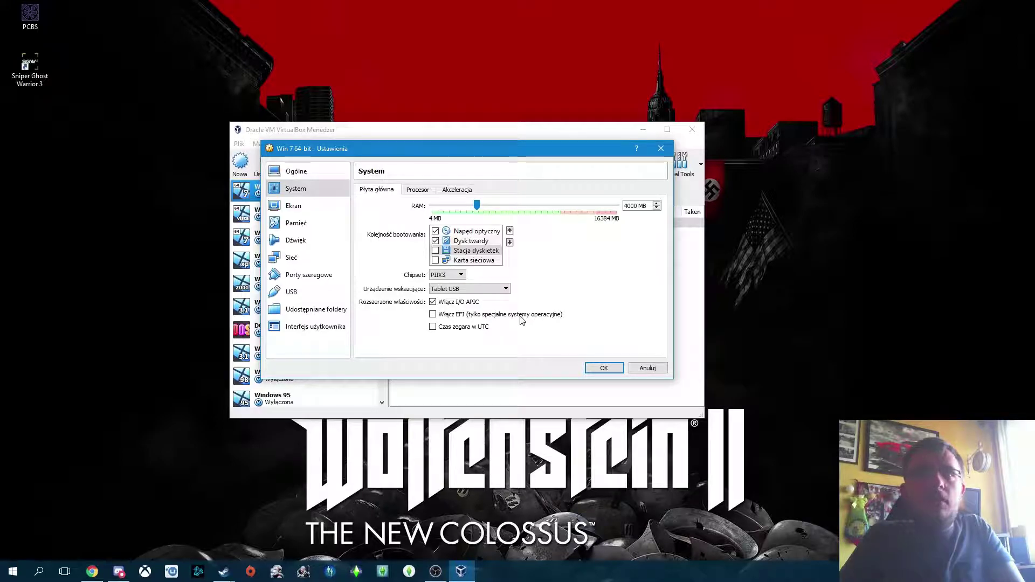
{"action": "left_click", "coordinate": [318, 207]}
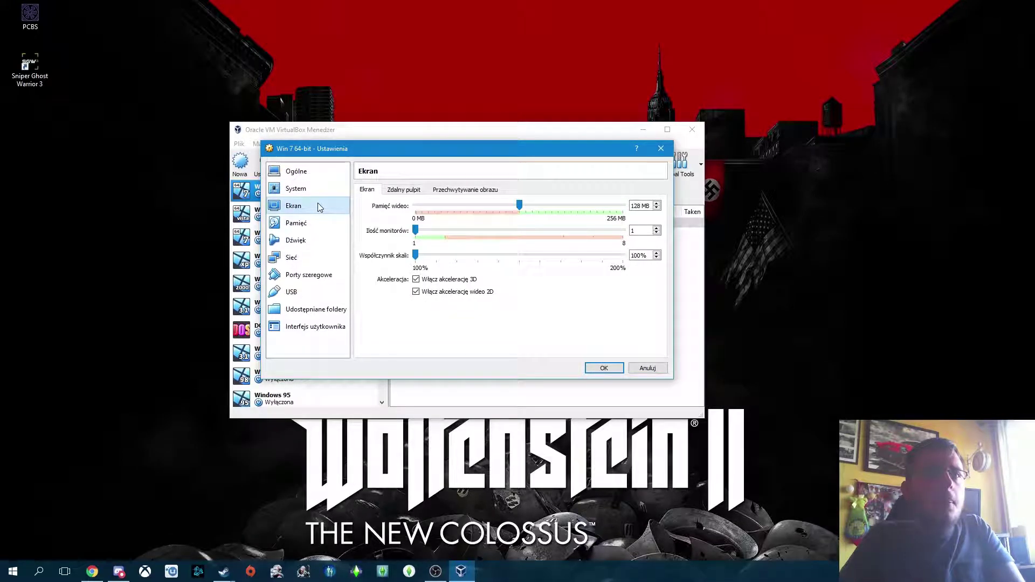
{"action": "left_click", "coordinate": [615, 371]}
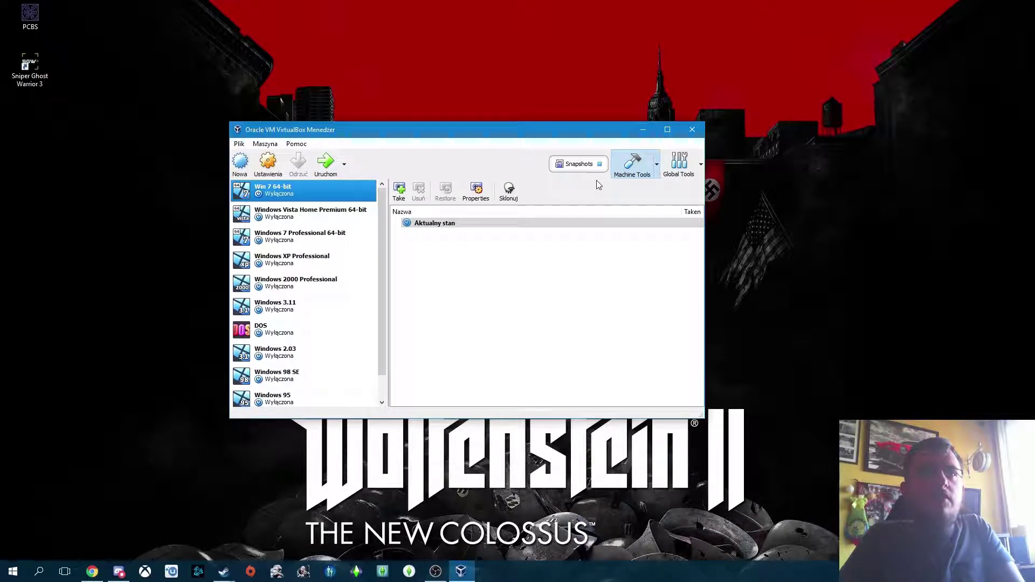
{"action": "left_click", "coordinate": [326, 162]}
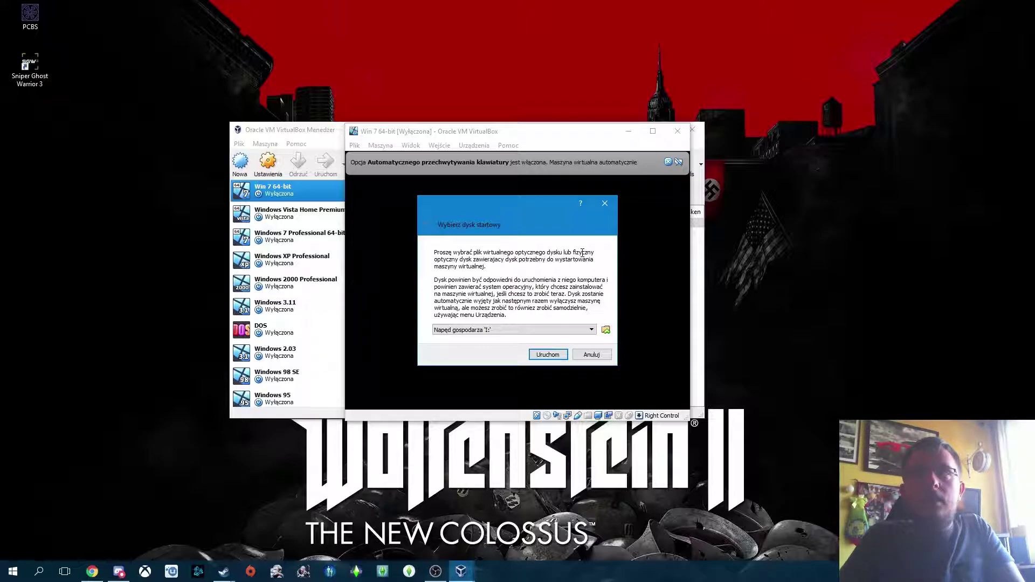
{"action": "left_click", "coordinate": [487, 330]}
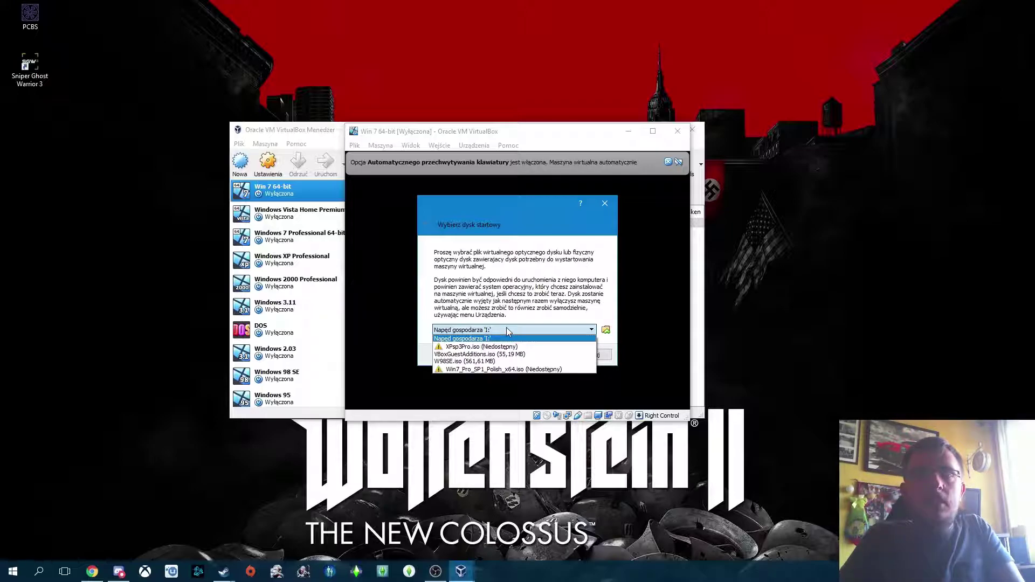
{"action": "left_click", "coordinate": [506, 328]}
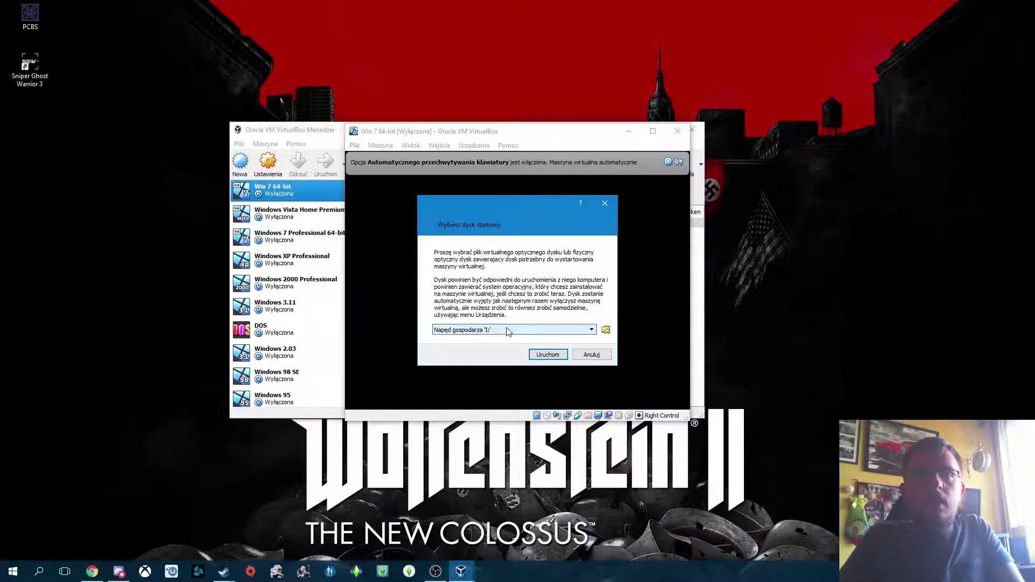
Step: Pick Win7 Pro x64.iso (2,98 GB) from G:\ISO as the start-up disc image
{"action": "left_click", "coordinate": [606, 330]}
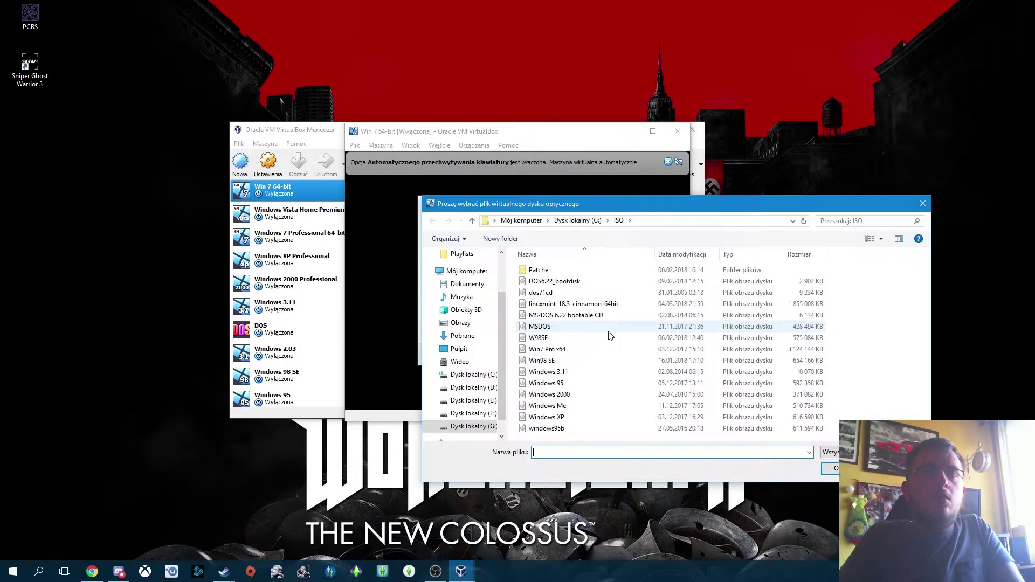
{"action": "left_click", "coordinate": [922, 206]}
{"action": "left_click", "coordinate": [606, 330]}
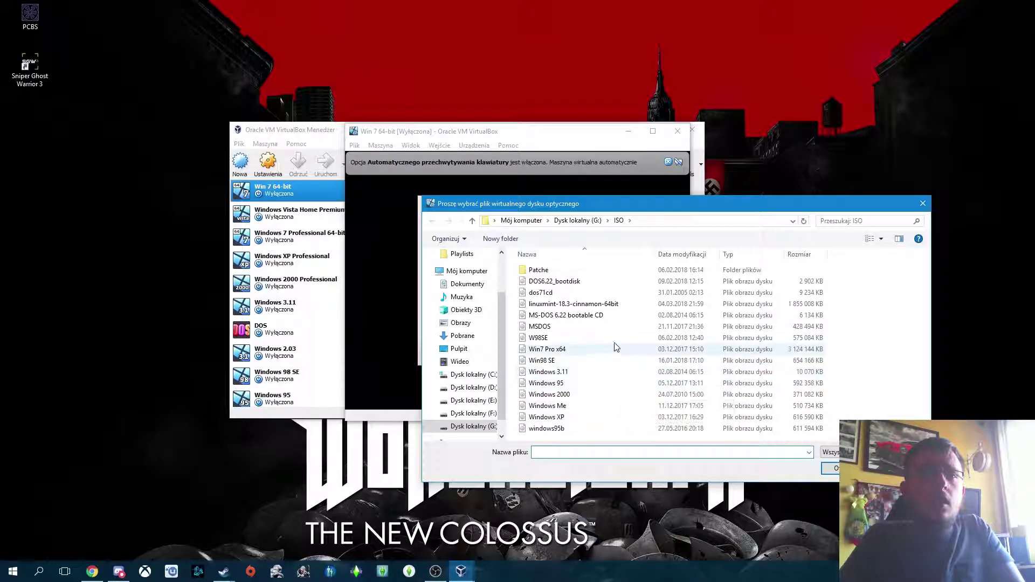
{"action": "left_click", "coordinate": [550, 349]}
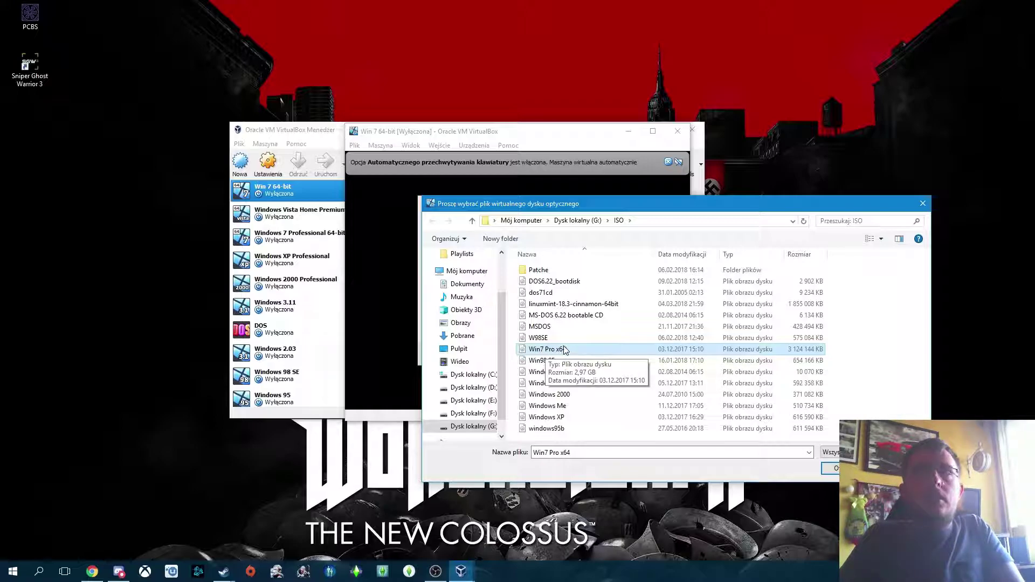
{"action": "double_click", "coordinate": [564, 349]}
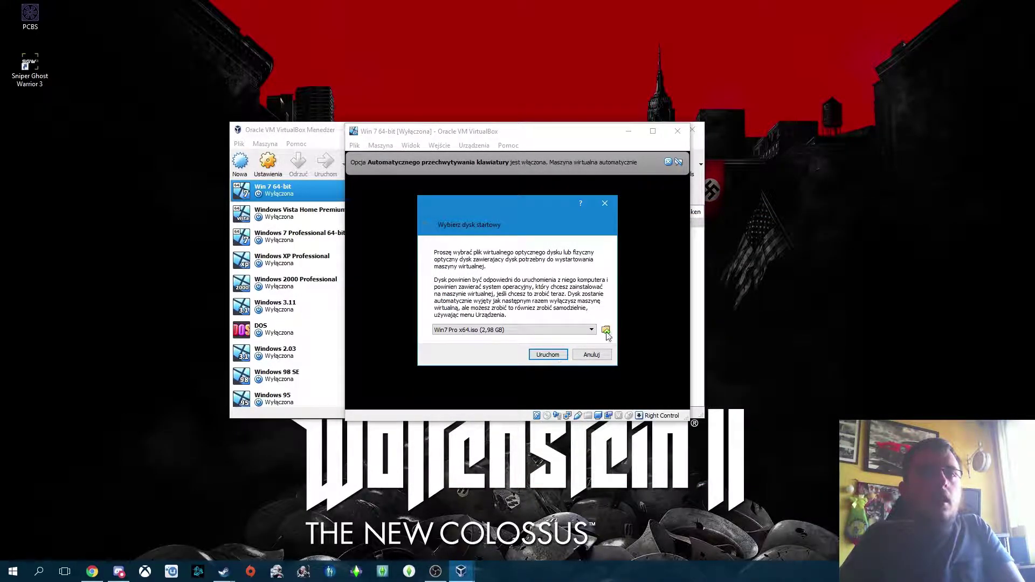
Step: Start the Win 7 64-bit machine from the disc, maximize it, and switch to full-screen mode
{"action": "left_click", "coordinate": [548, 355]}
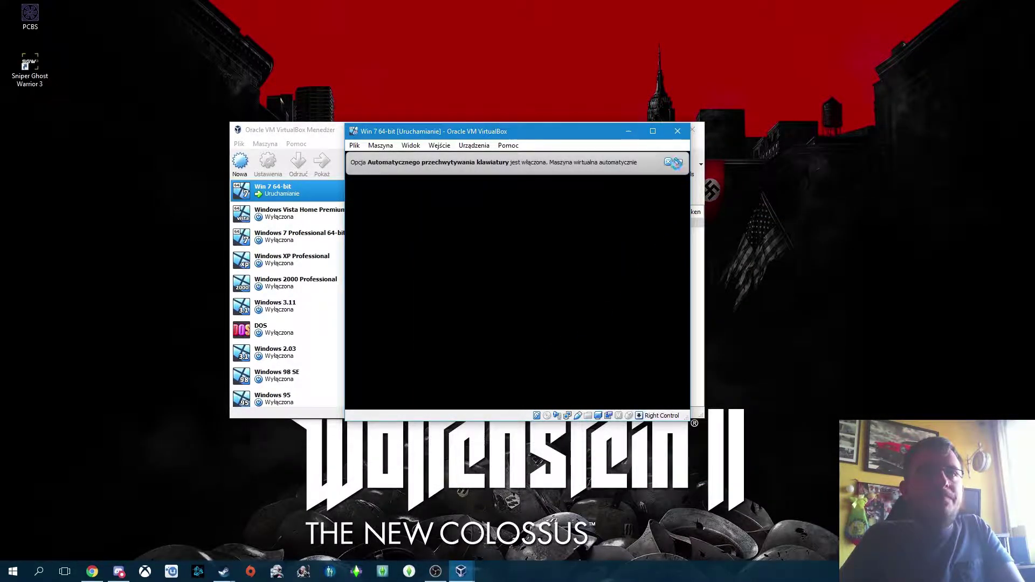
{"action": "left_click", "coordinate": [652, 131]}
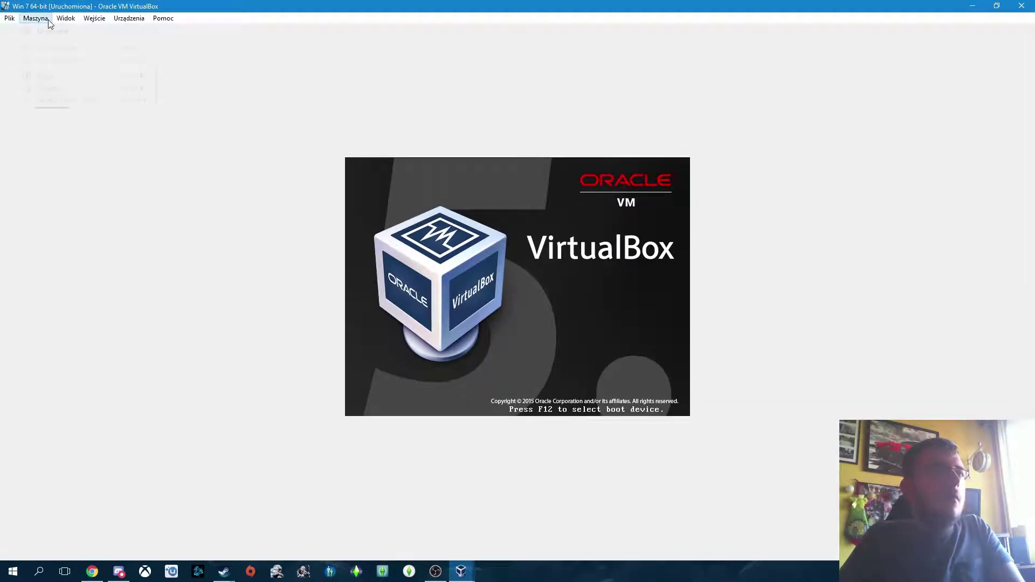
{"action": "left_click", "coordinate": [65, 18]}
{"action": "left_click", "coordinate": [100, 31]}
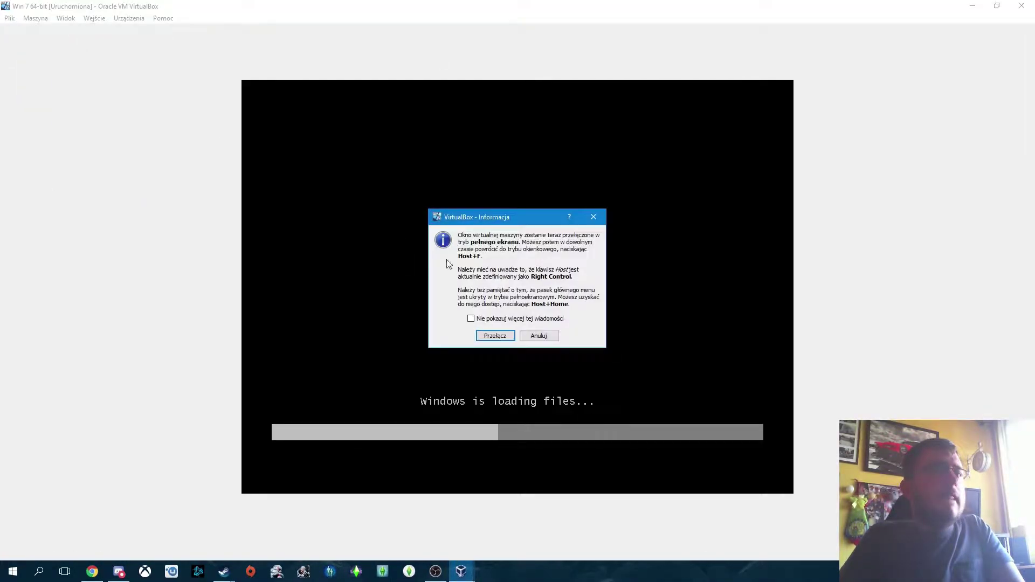
{"action": "left_click", "coordinate": [510, 337]}
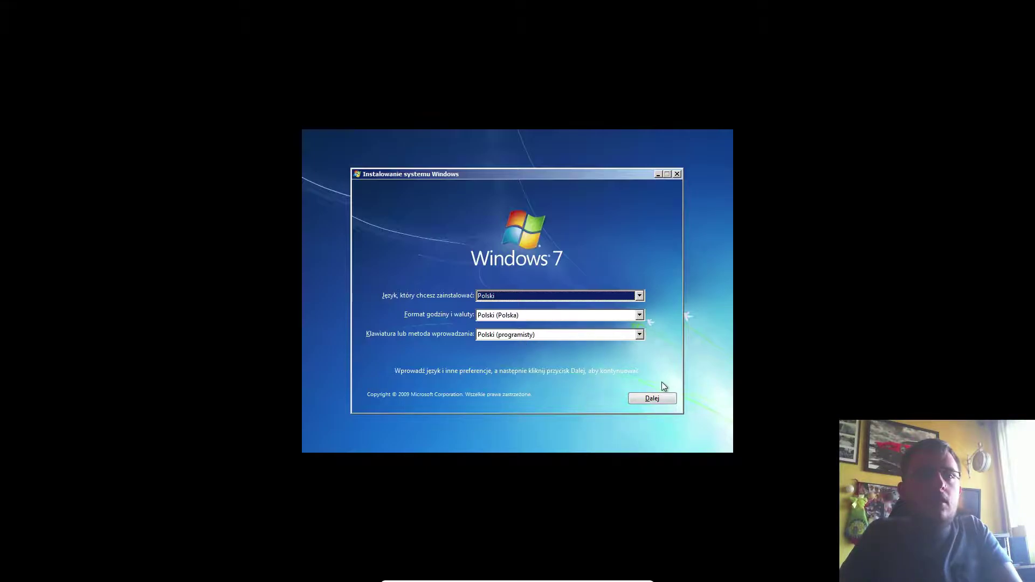
Step: Keep the Polish language, format and keyboard settings, then begin the Windows 7 installation
{"action": "left_click", "coordinate": [659, 400]}
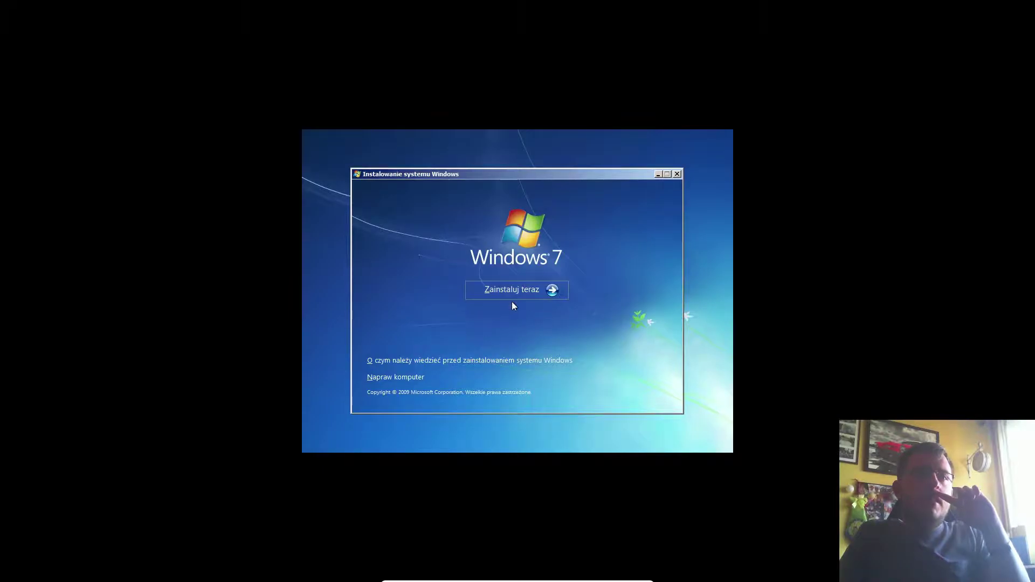
{"action": "left_click", "coordinate": [546, 290]}
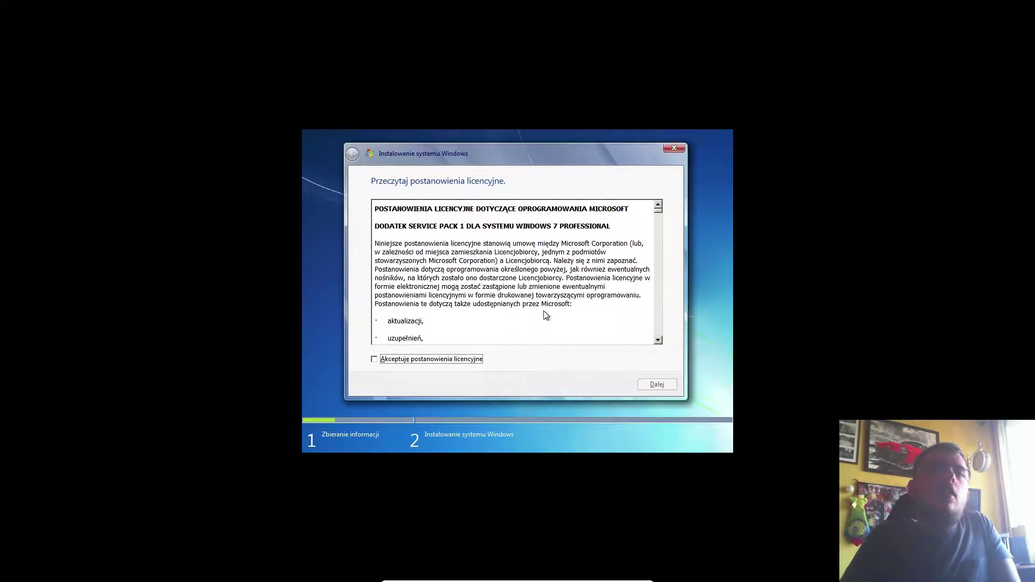
Step: Accept the Windows 7 licence terms and proceed to the installation type page
{"action": "left_click", "coordinate": [385, 360]}
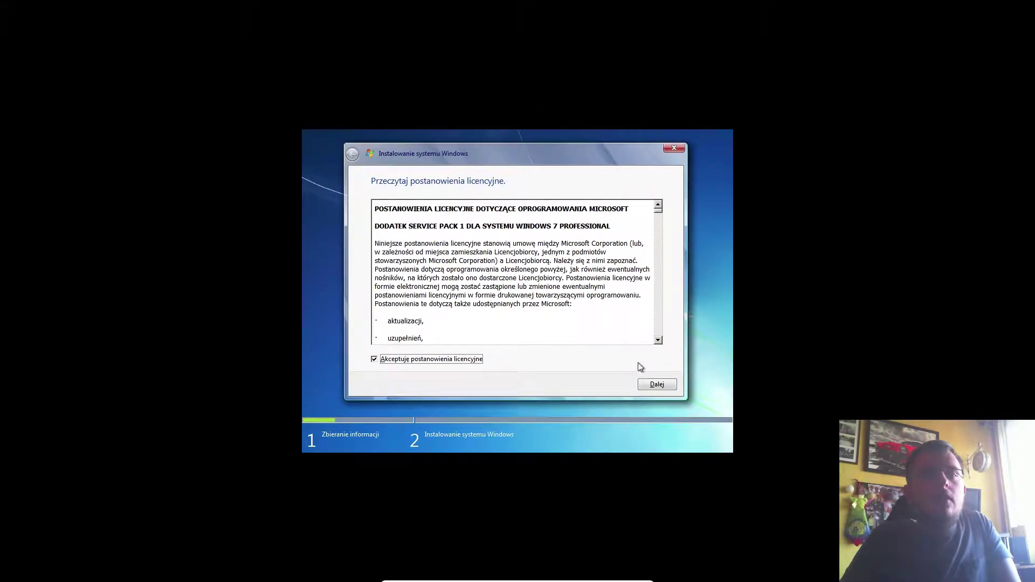
{"action": "mouse_move", "coordinate": [658, 213]}
{"action": "left_mouse_down"}
{"action": "mouse_move", "coordinate": [656, 335]}
{"action": "mouse_move", "coordinate": [653, 204]}
{"action": "mouse_move", "coordinate": [629, 247]}
{"action": "mouse_move", "coordinate": [658, 205]}
{"action": "left_mouse_up"}
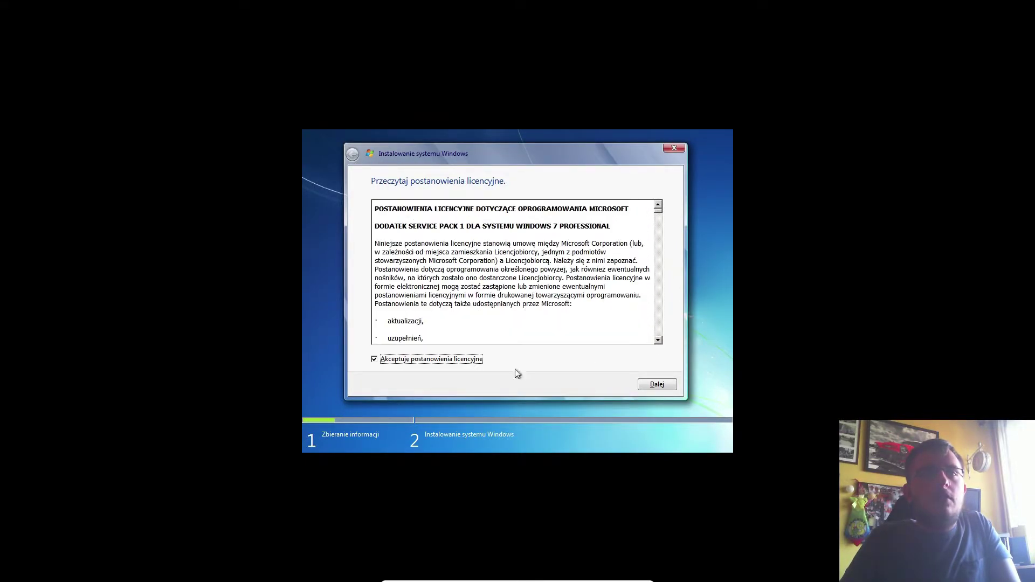
{"action": "left_click", "coordinate": [657, 384]}
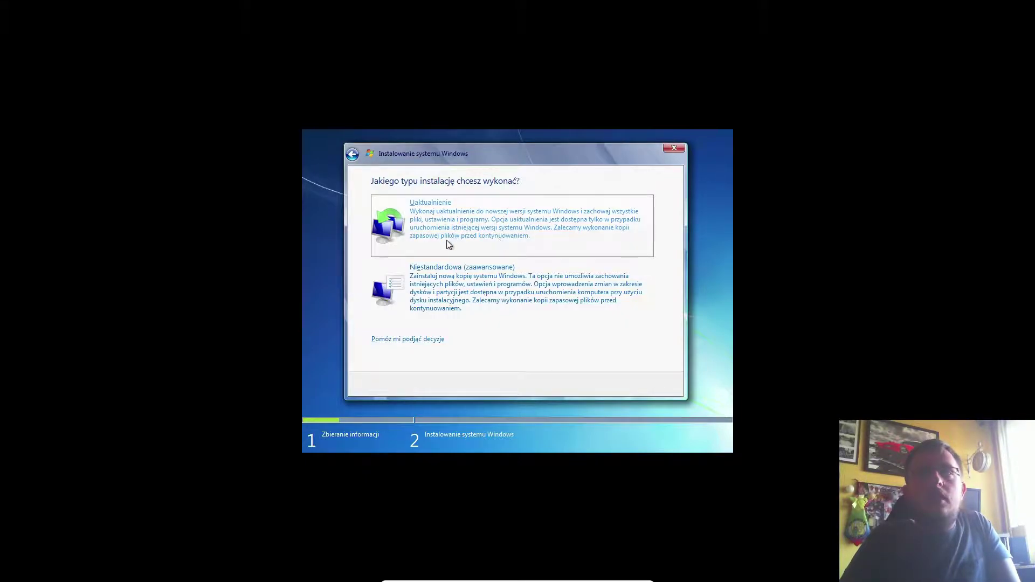
Step: Choose the Niestandardowa (zaawansowane) custom installation type
{"action": "left_click", "coordinate": [487, 298]}
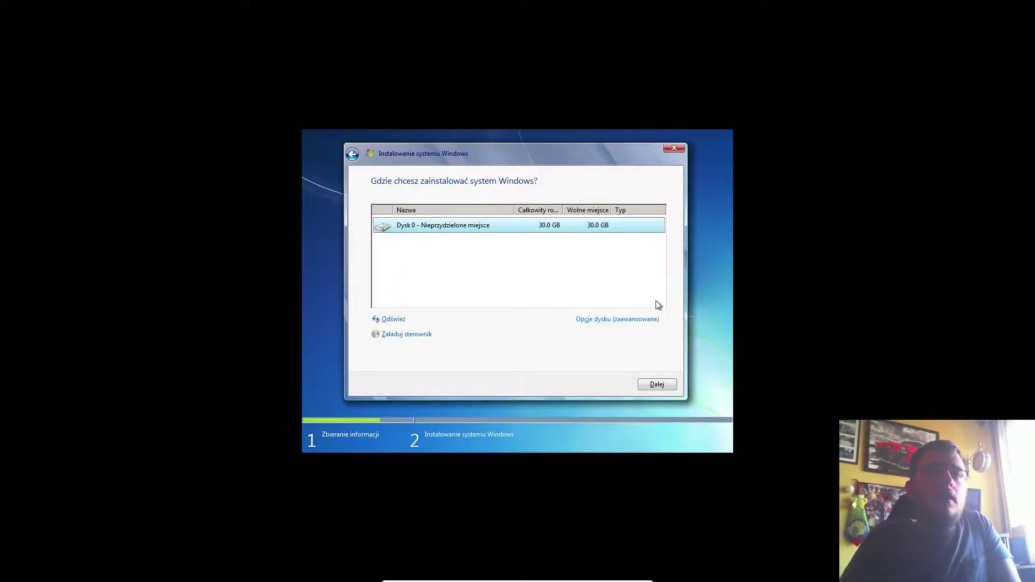
Step: Create a new 20000 MB partition, allowing Windows to add its extra system partitions
{"action": "left_click", "coordinate": [623, 323]}
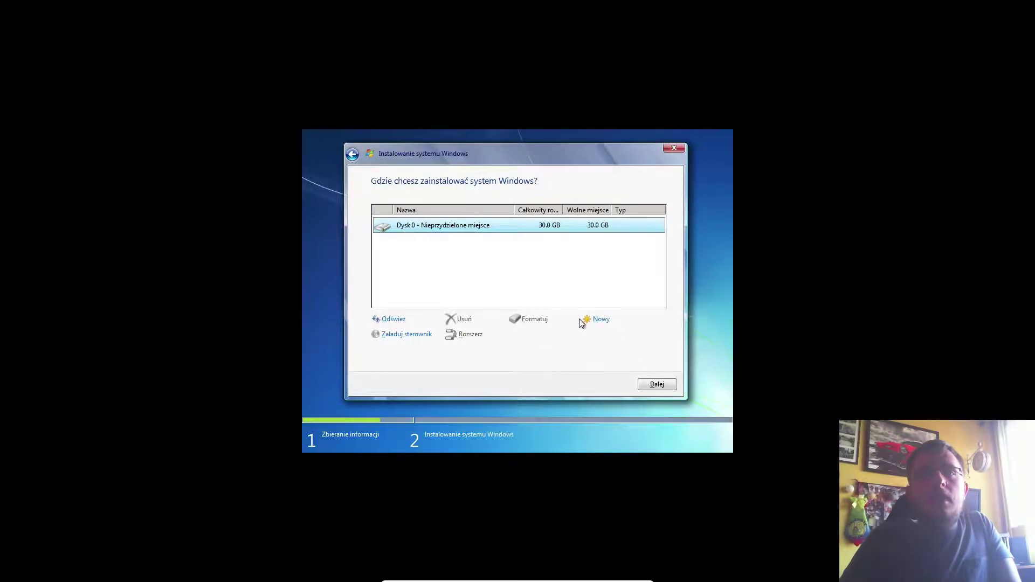
{"action": "left_click", "coordinate": [596, 319]}
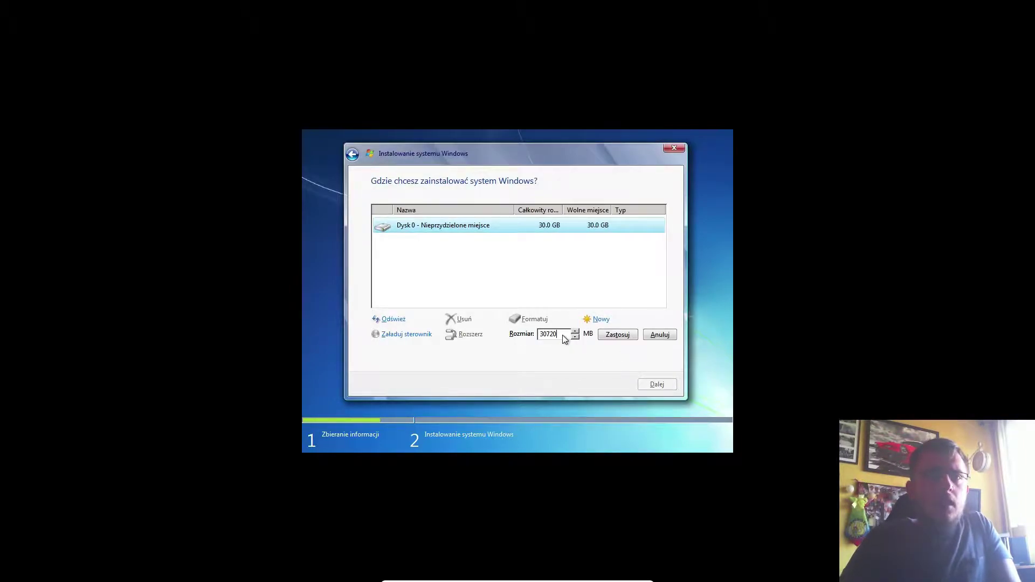
{"action": "key", "text": "BackSpace"}
{"action": "key", "text": "BackSpace"}
{"action": "type", "text": "20000"}
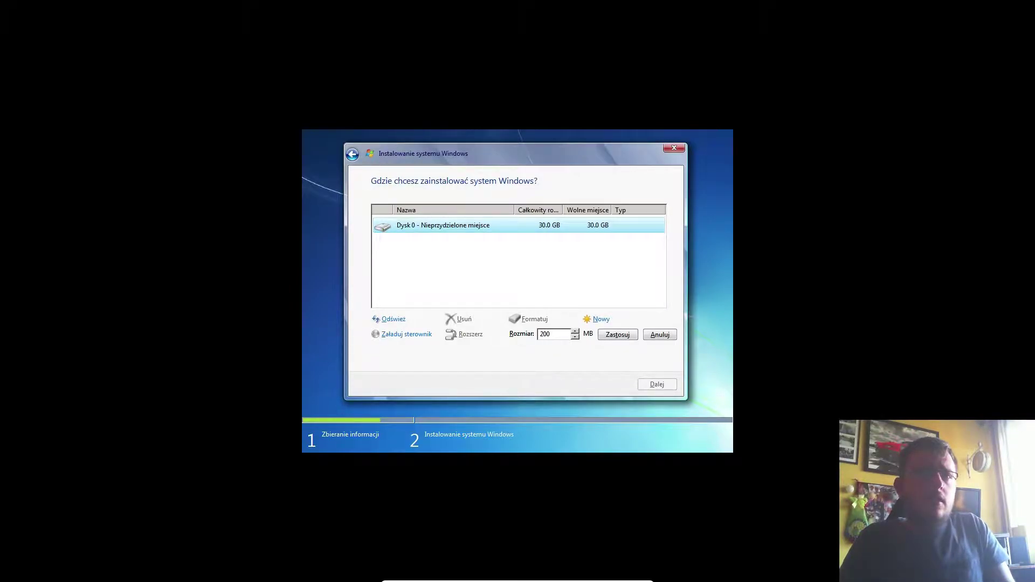
{"action": "left_click", "coordinate": [618, 334]}
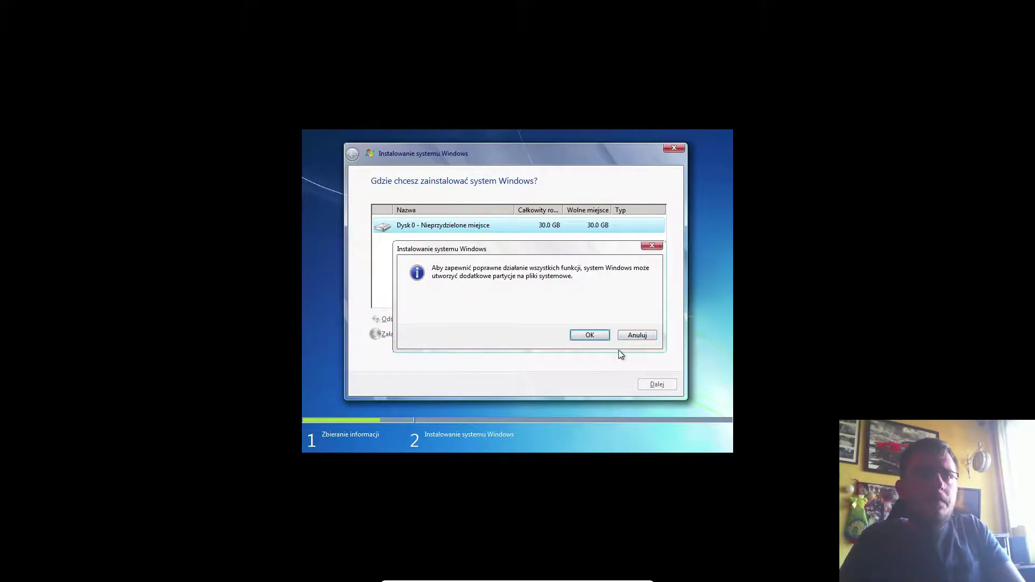
{"action": "left_click", "coordinate": [590, 335]}
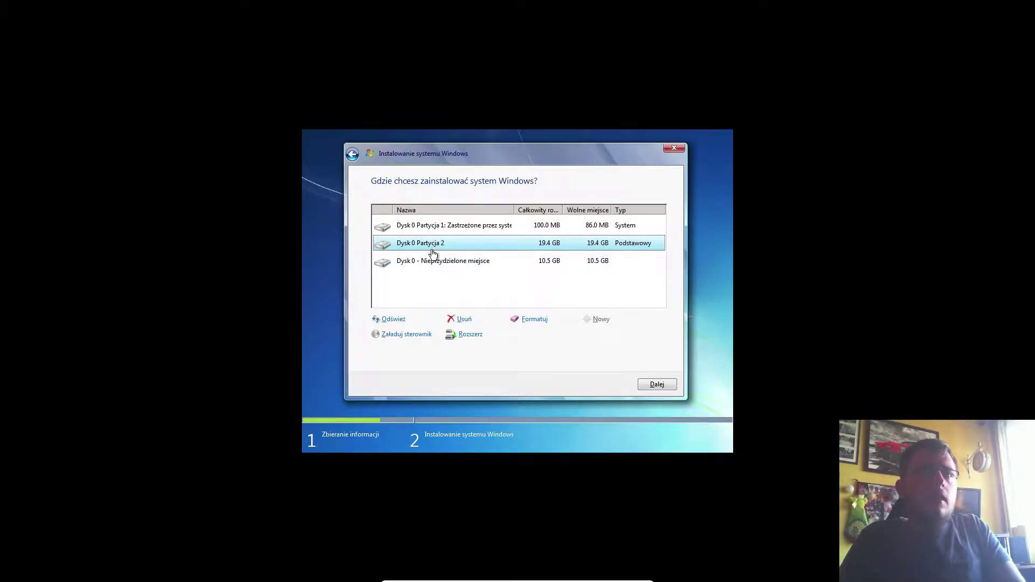
Step: Check the 100 MB system partition, the 19.4 GB Partycja 2 and the 10.5 GB unallocated space
{"action": "left_click", "coordinate": [451, 228]}
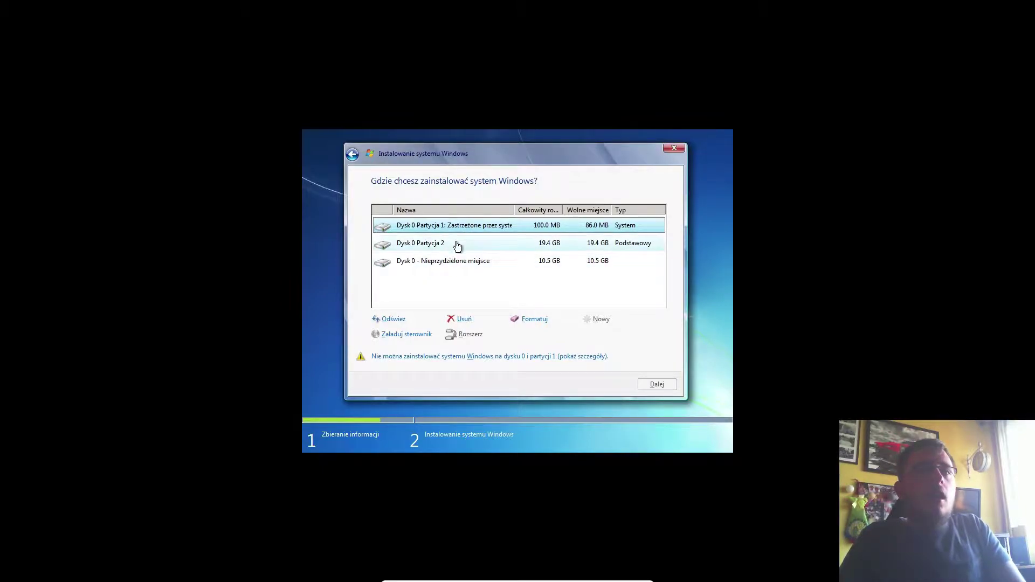
{"action": "left_click", "coordinate": [473, 246]}
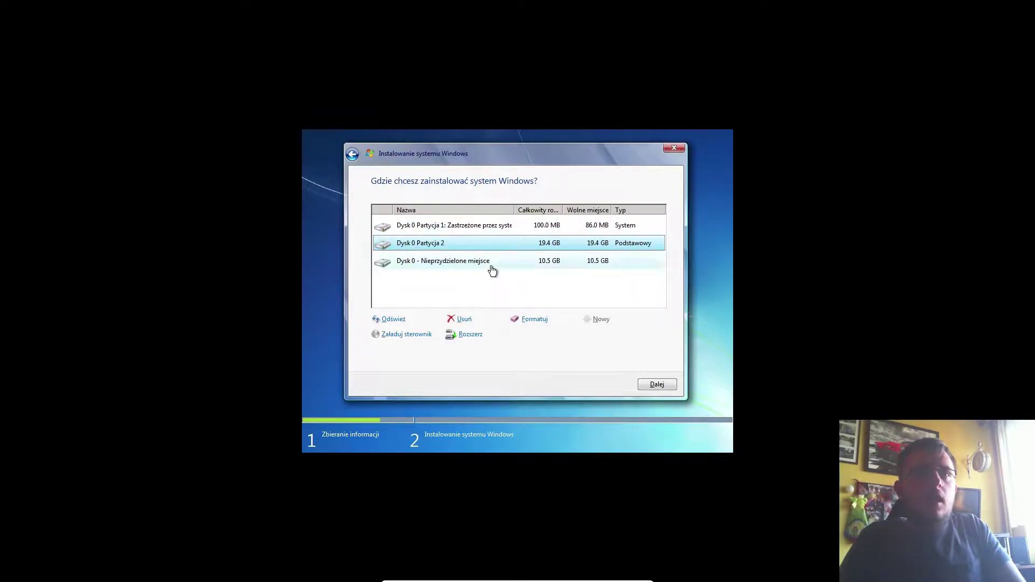
{"action": "left_click", "coordinate": [452, 264]}
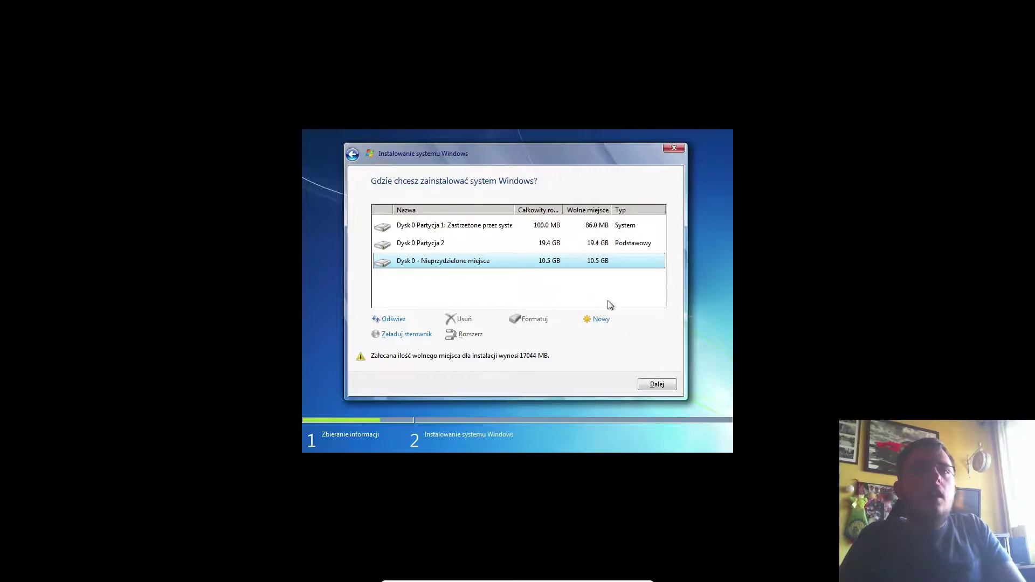
Step: Create Partycja 3 from the remaining free space and format Partycja 2
{"action": "left_click", "coordinate": [600, 321]}
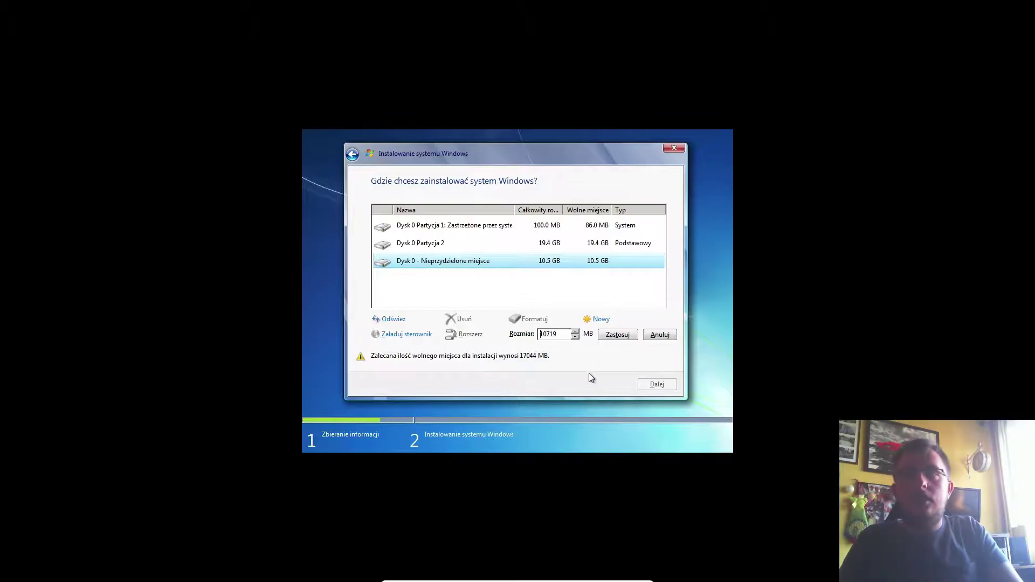
{"action": "left_click", "coordinate": [618, 335]}
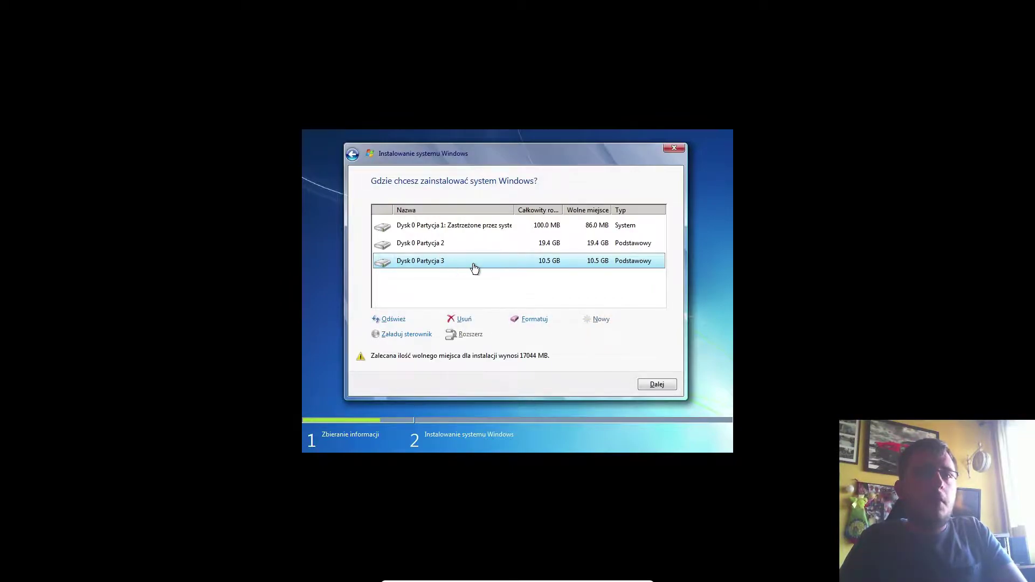
{"action": "left_click", "coordinate": [431, 246]}
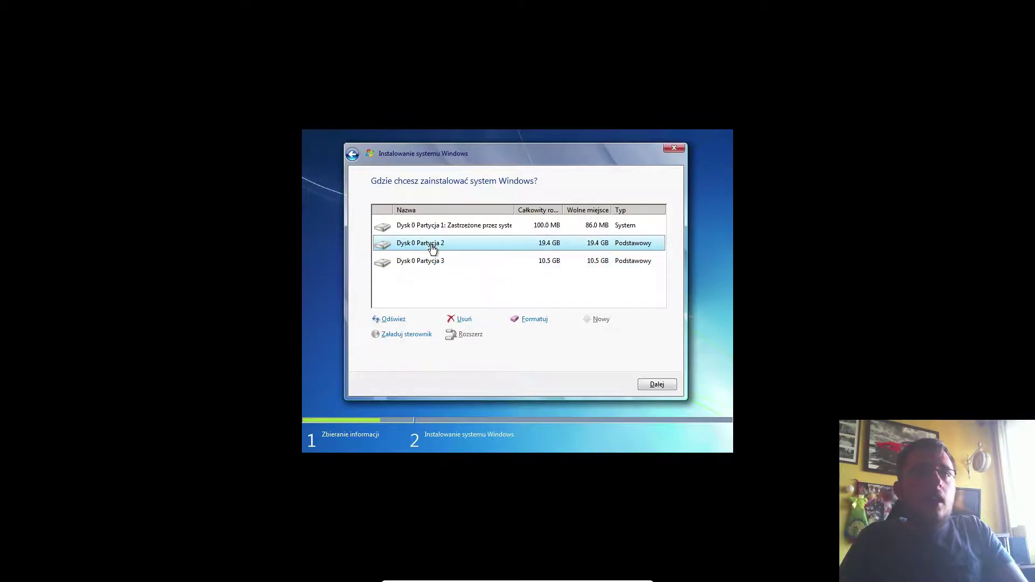
{"action": "left_click", "coordinate": [532, 321]}
{"action": "left_click", "coordinate": [590, 335]}
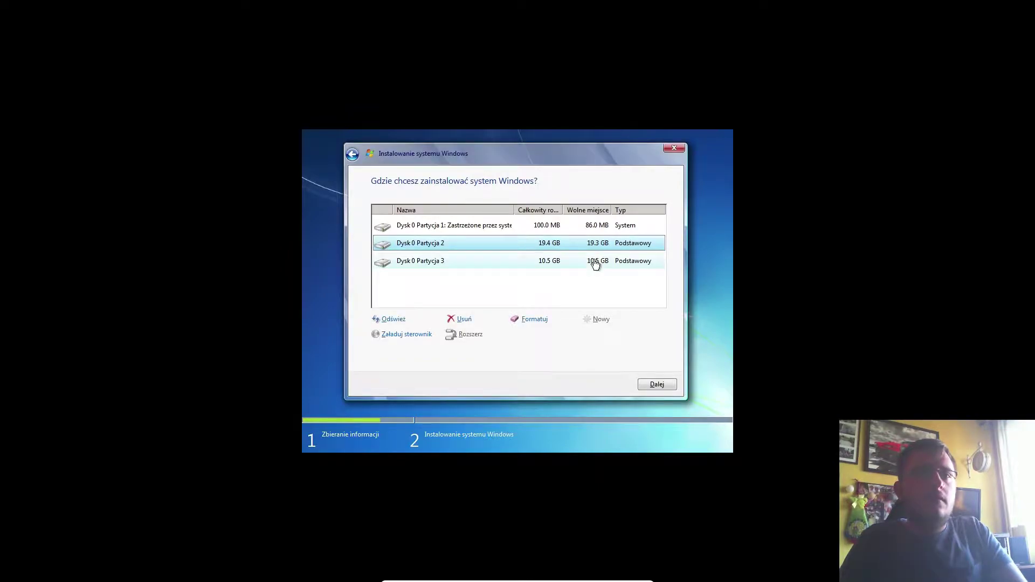
Step: Format Dysk 0 Partycja 3, then select Dysk 0 Partycja 2 as the install target
{"action": "left_click", "coordinate": [465, 263]}
{"action": "left_click", "coordinate": [522, 318]}
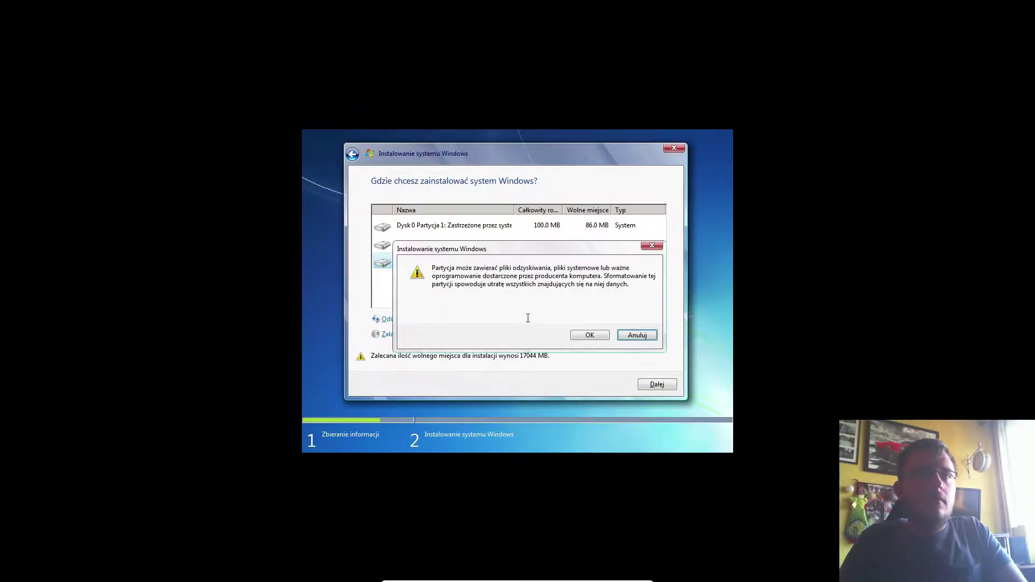
{"action": "left_click", "coordinate": [589, 336]}
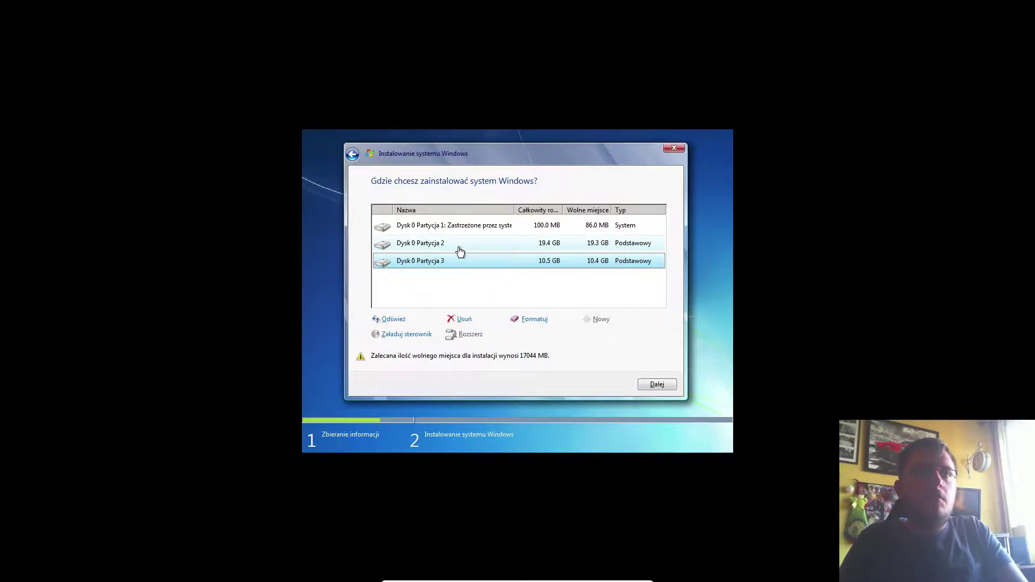
{"action": "left_click", "coordinate": [509, 249]}
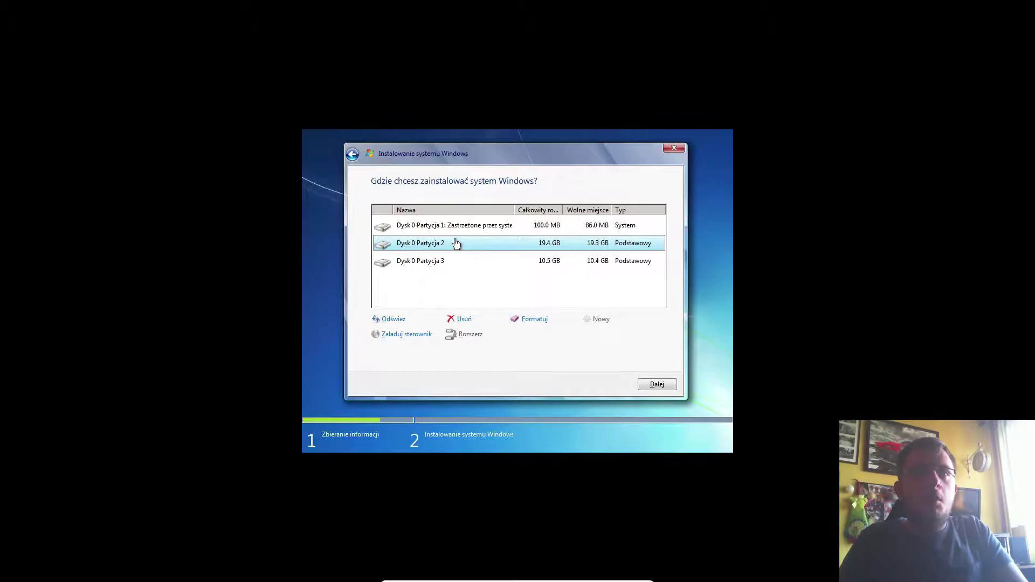
Step: Install Windows 7 onto Dysk 0 Partycja 2 and wait for the restart countdown
{"action": "left_click", "coordinate": [664, 386]}
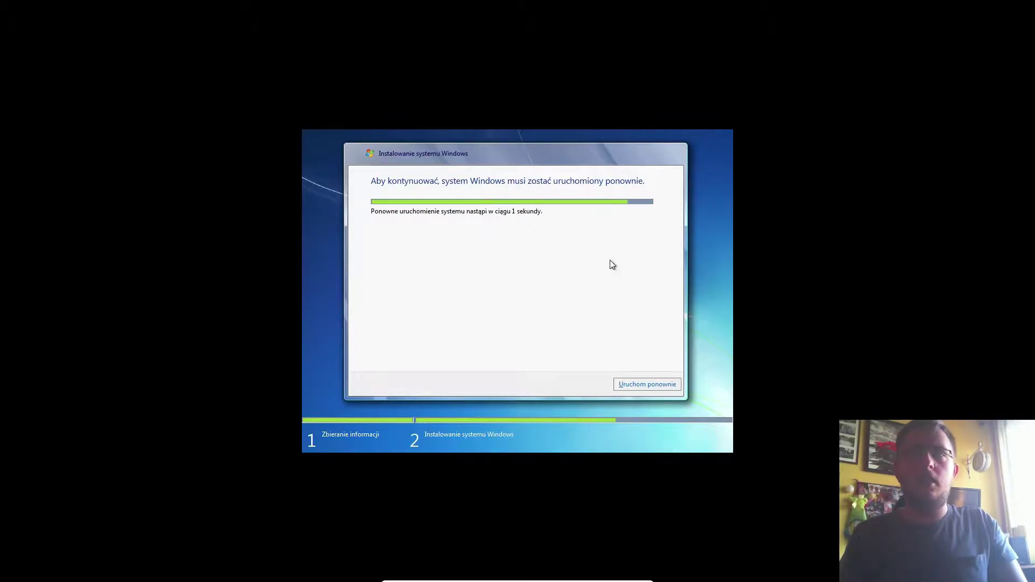
Step: Restart the machine and dismiss the mouse-integration notices until the name page appears
{"action": "left_click", "coordinate": [647, 384]}
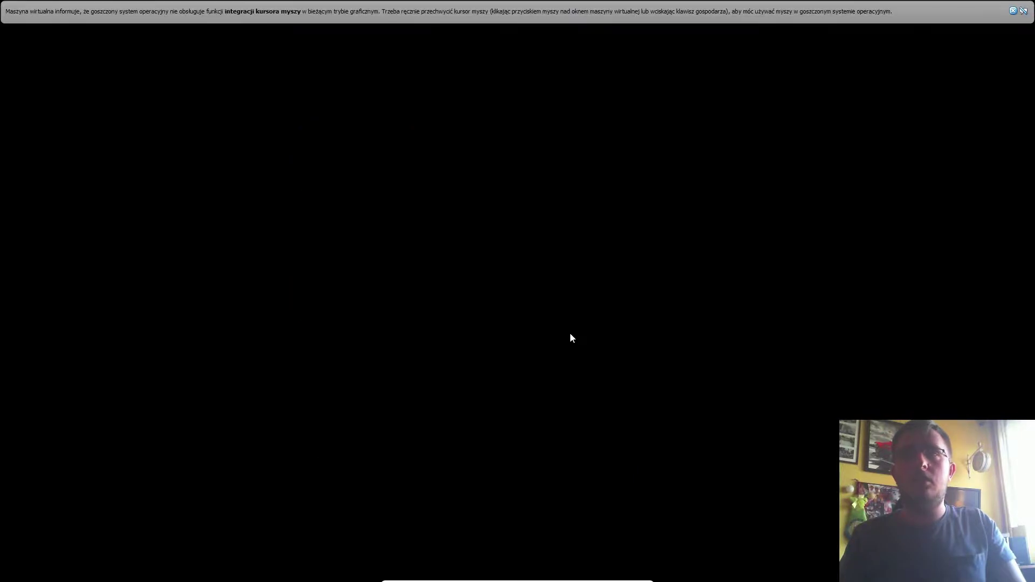
{"action": "left_click", "coordinate": [1013, 10]}
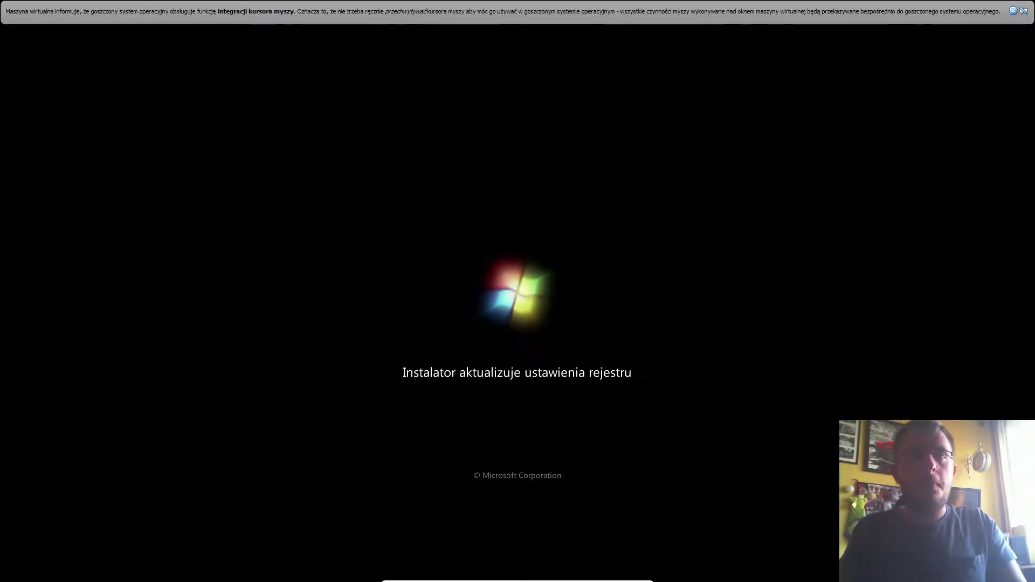
{"action": "left_click", "coordinate": [1013, 11]}
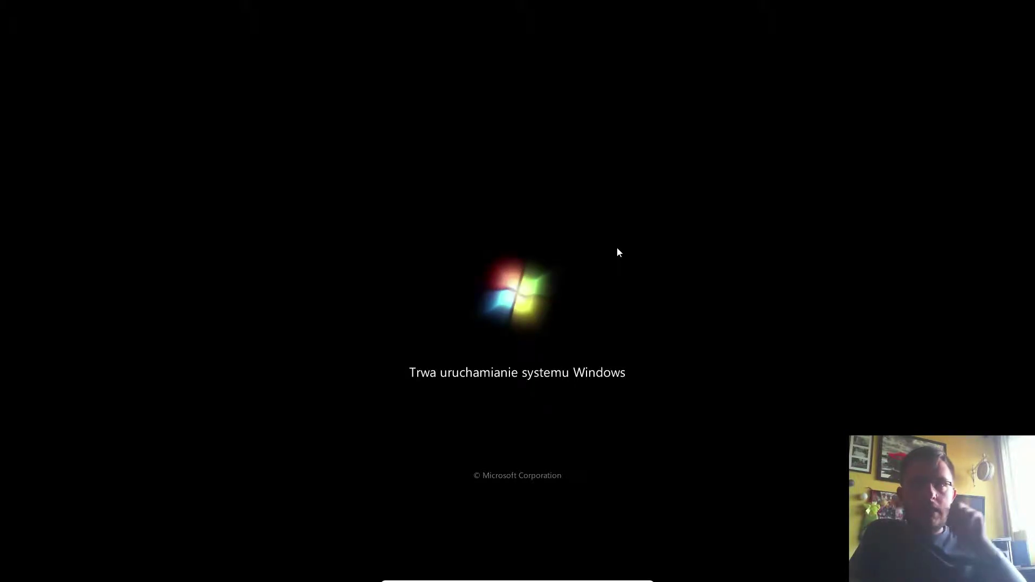
{"action": "left_click", "coordinate": [1013, 10]}
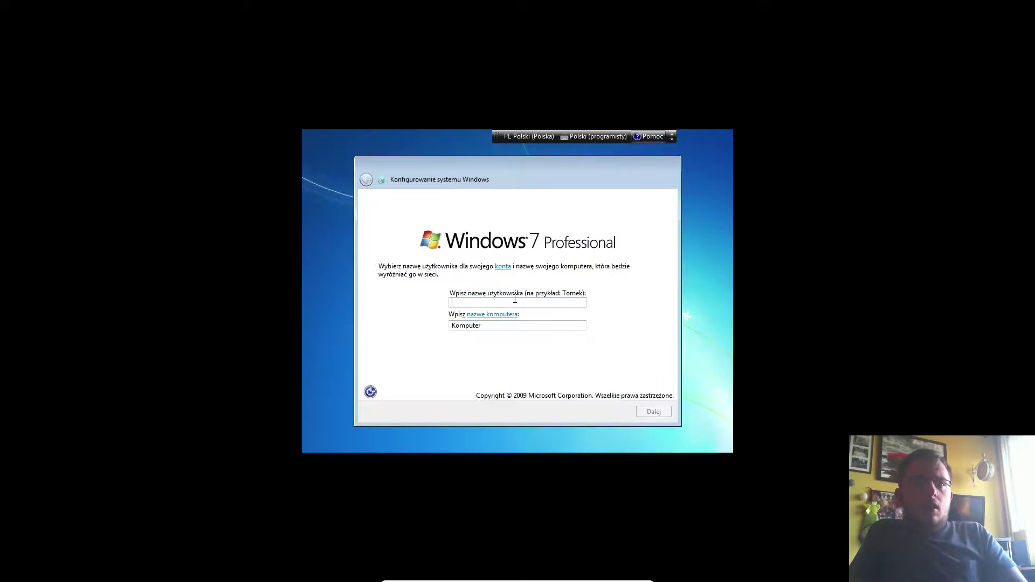
Step: Enter the user name, keep the auto-filled computer name, and continue
{"action": "type", "text": "Gaweł"}
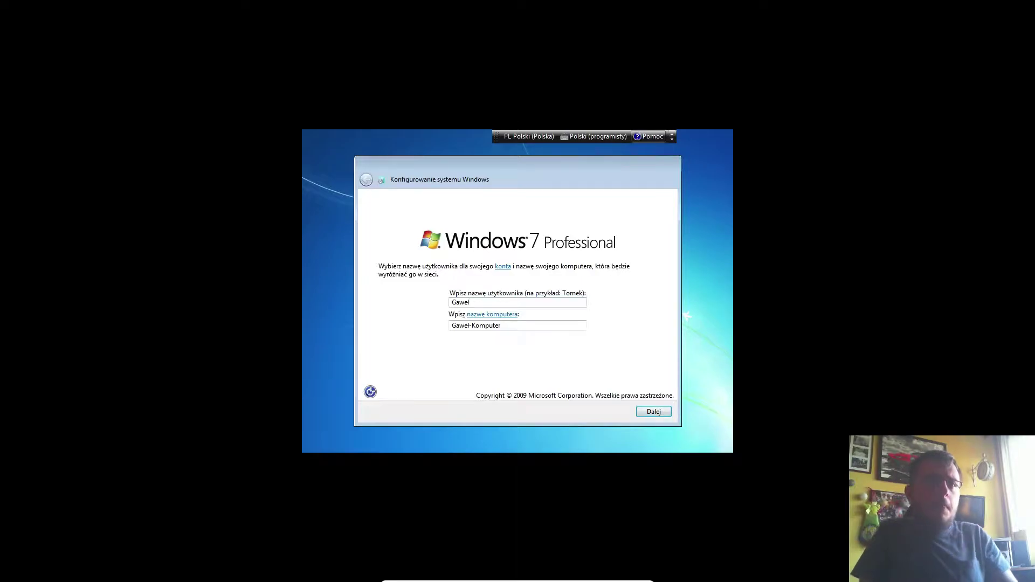
{"action": "double_click", "coordinate": [513, 327]}
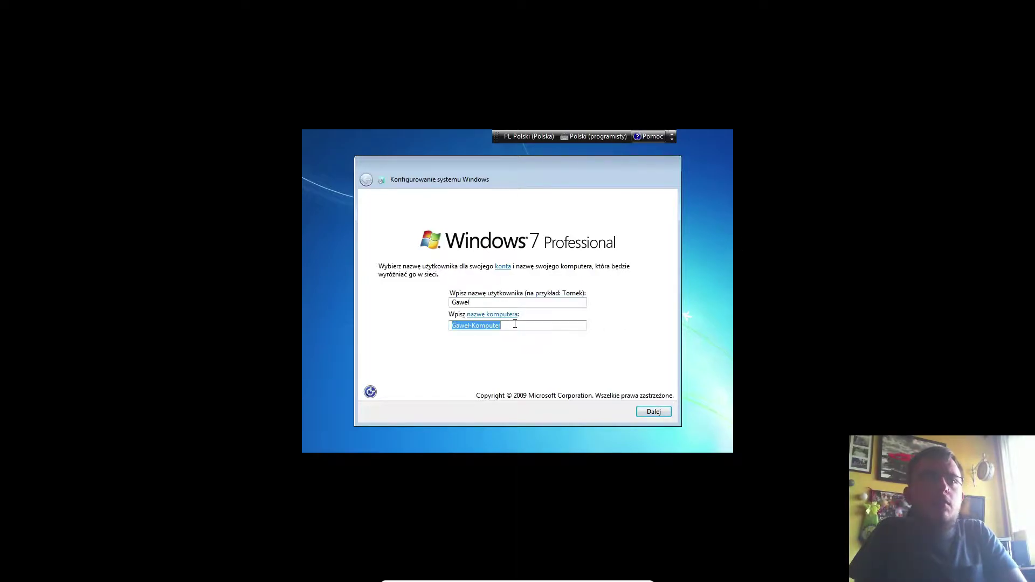
{"action": "left_click", "coordinate": [509, 328]}
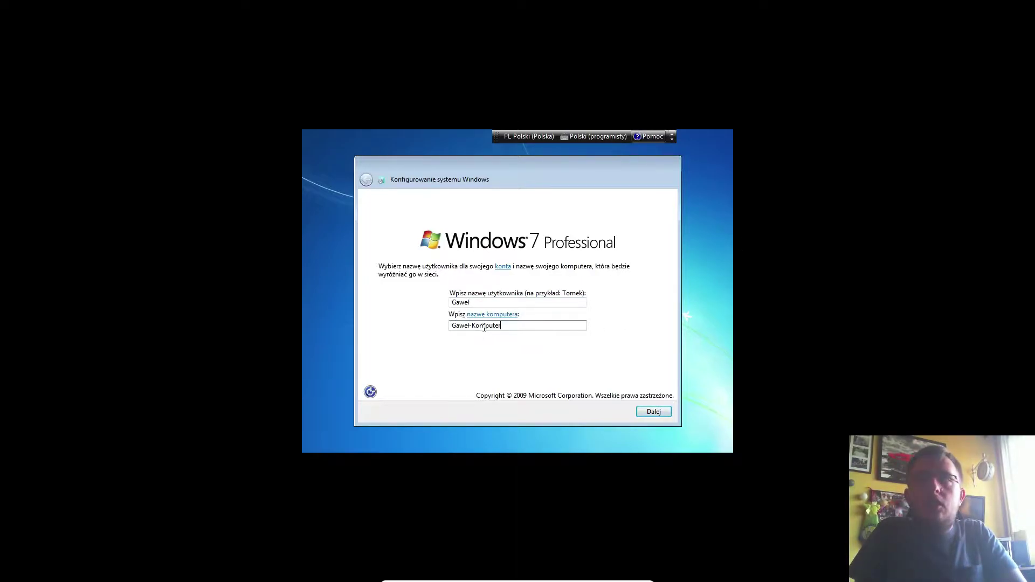
{"action": "double_click", "coordinate": [513, 327]}
{"action": "left_click", "coordinate": [513, 326]}
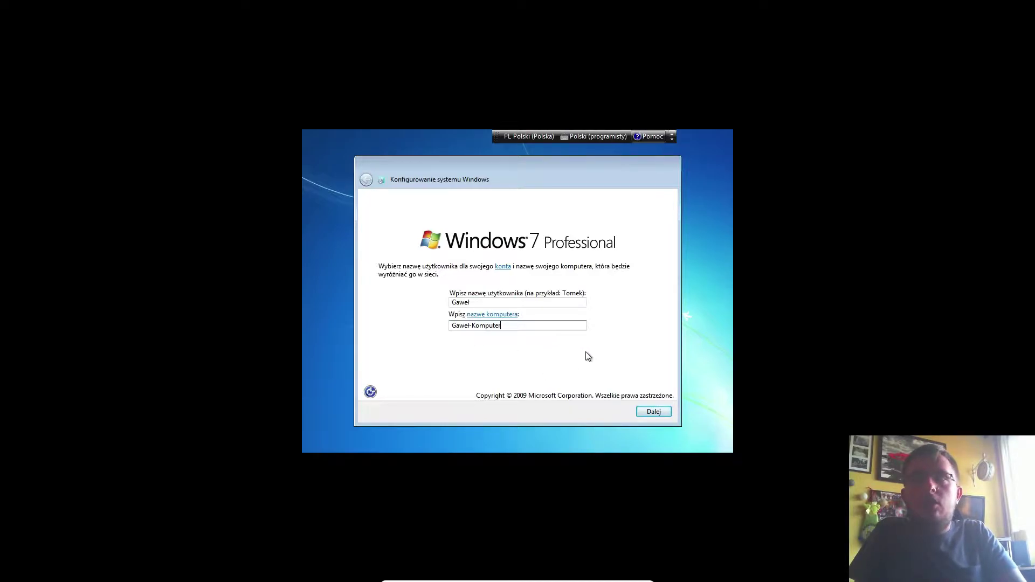
{"action": "left_click", "coordinate": [654, 412]}
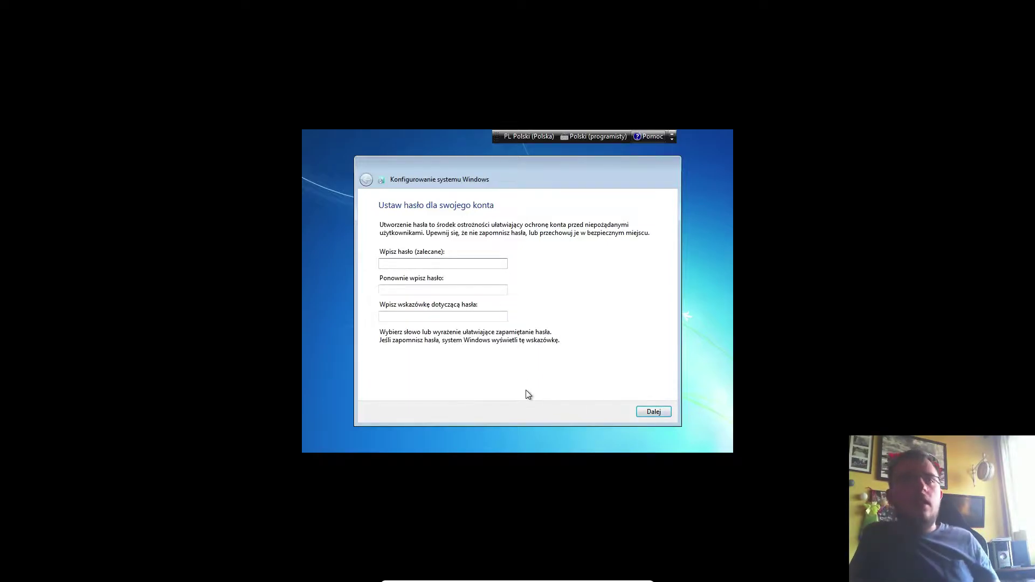
Step: Set and confirm the account password, add a password hint, and continue
{"action": "type", "text": "•••"}
{"action": "key", "text": "Tab"}
{"action": "type", "text": "•••"}
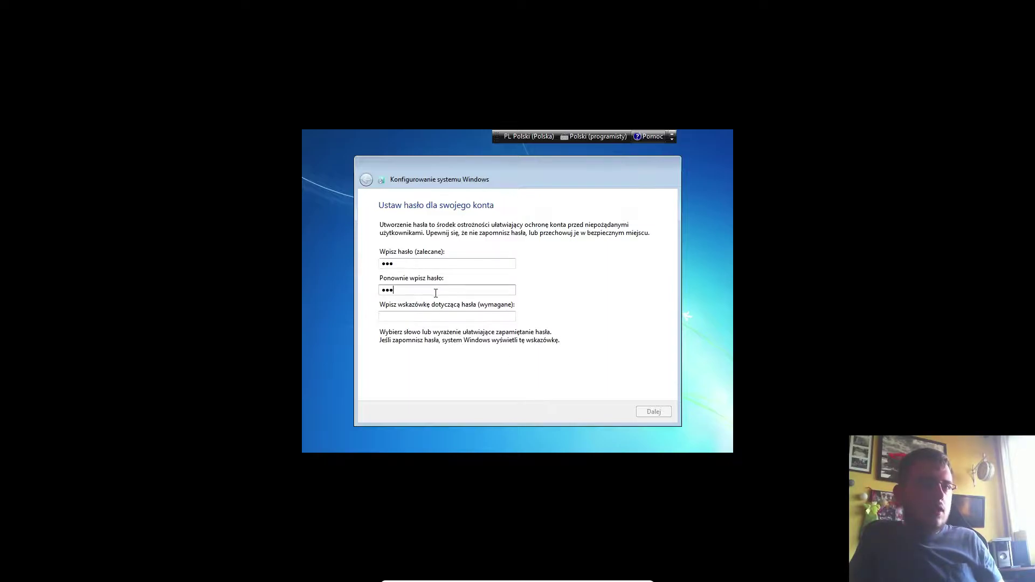
{"action": "left_click", "coordinate": [468, 317]}
{"action": "type", "text": "123"}
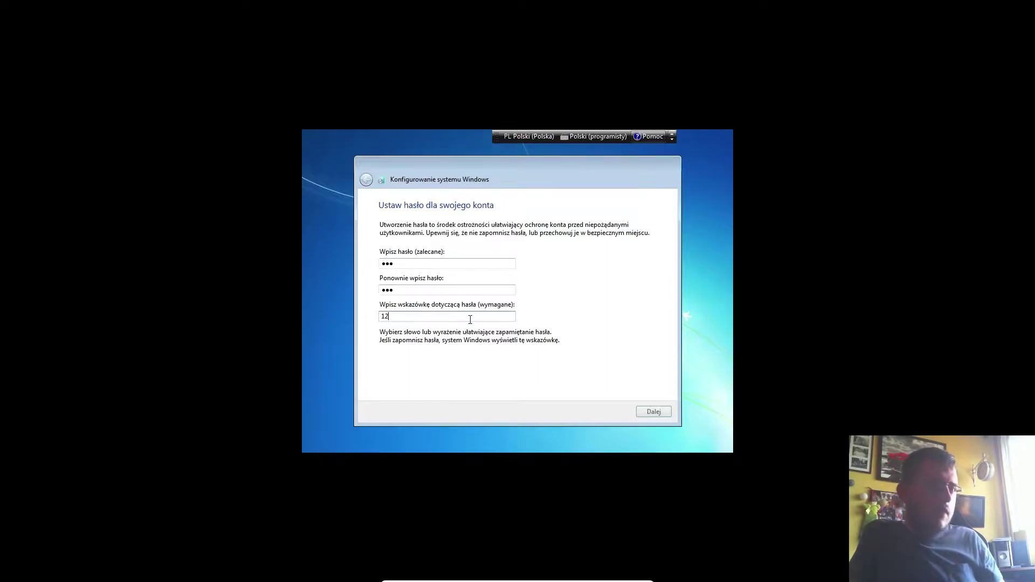
{"action": "left_click", "coordinate": [653, 412]}
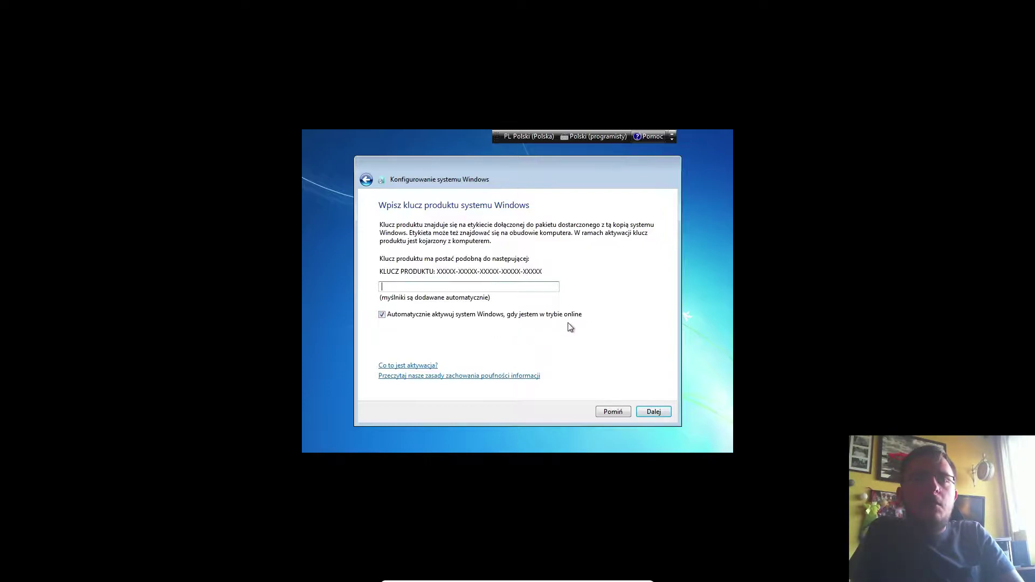
Step: Skip the product key without auto-activation, choose Zapytaj mnie później, and keep the UTC+01:00 Warszawa time zone
{"action": "left_click", "coordinate": [383, 314]}
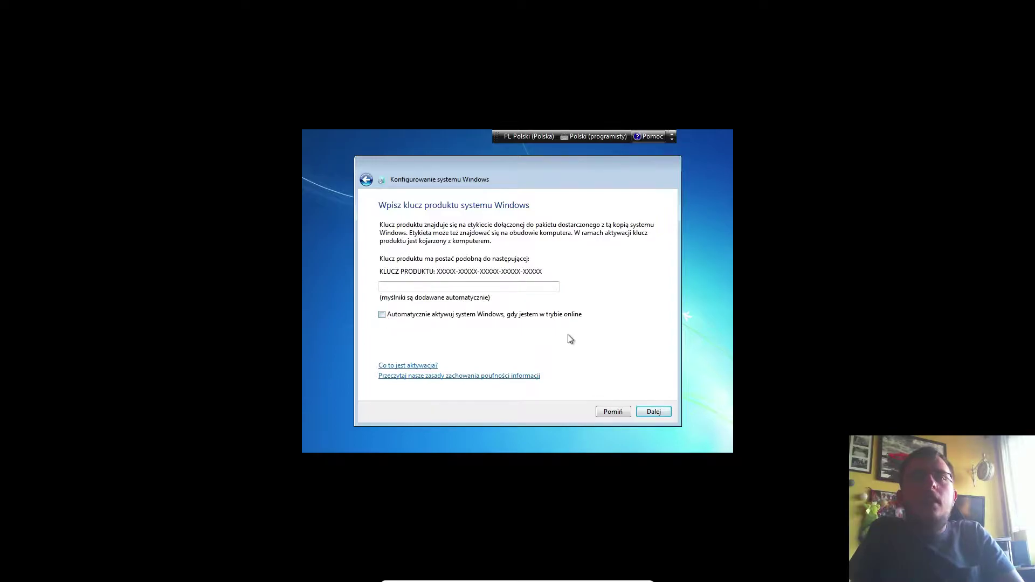
{"action": "left_click", "coordinate": [611, 414]}
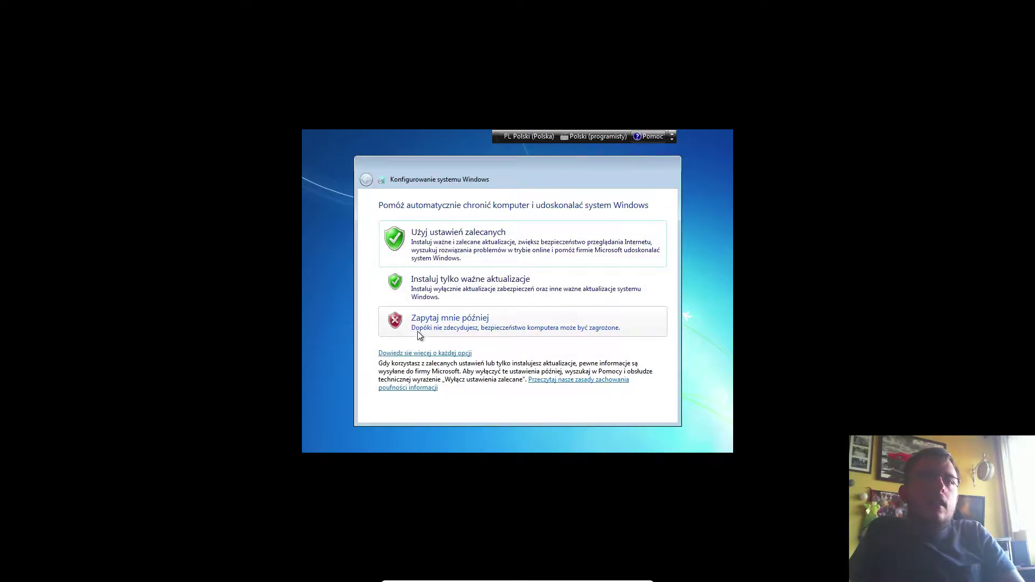
{"action": "left_click", "coordinate": [442, 322]}
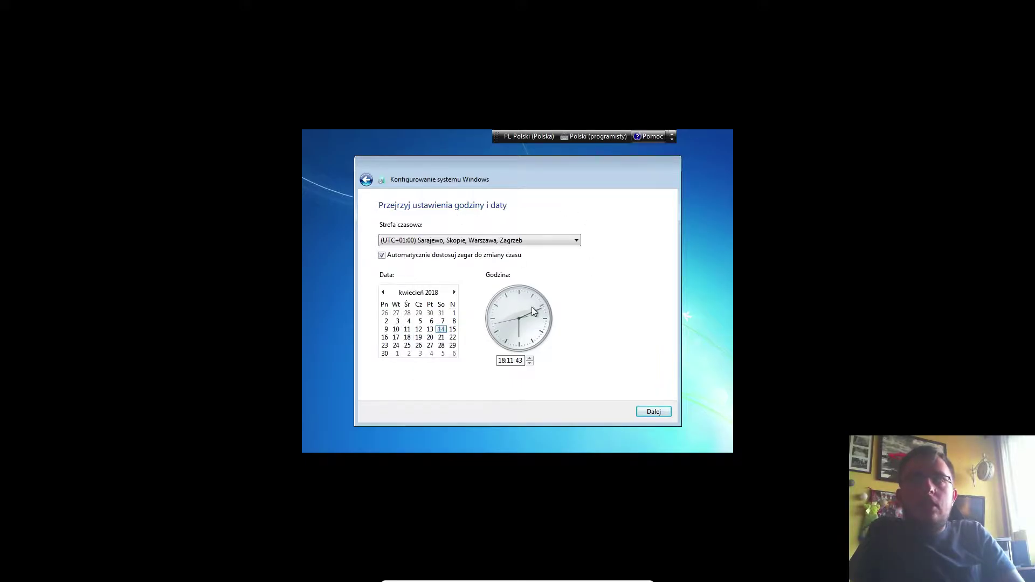
{"action": "left_click", "coordinate": [655, 413]}
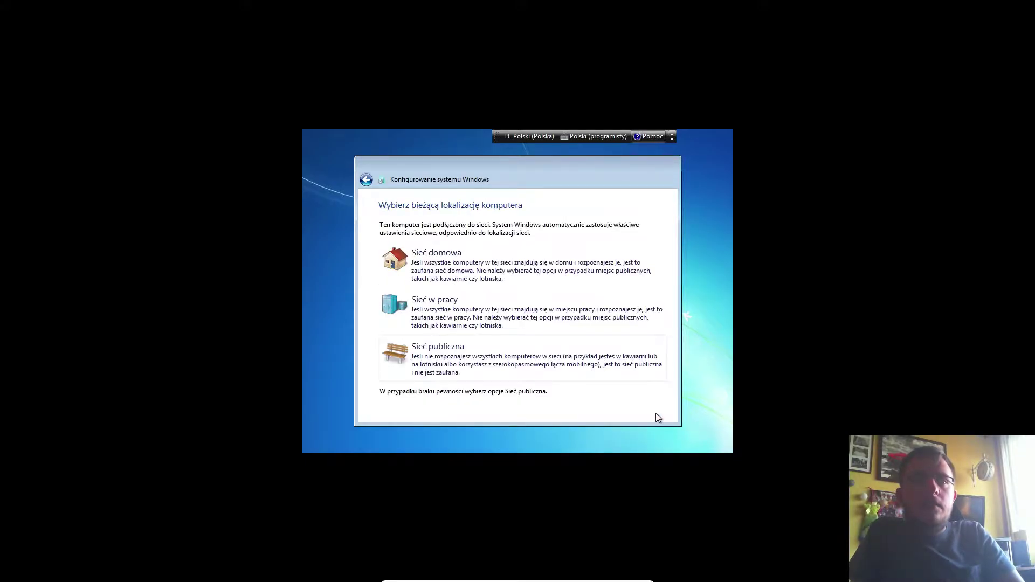
Step: Choose Sieć domowa as the network location and let Windows prepare the desktop
{"action": "left_click", "coordinate": [470, 265]}
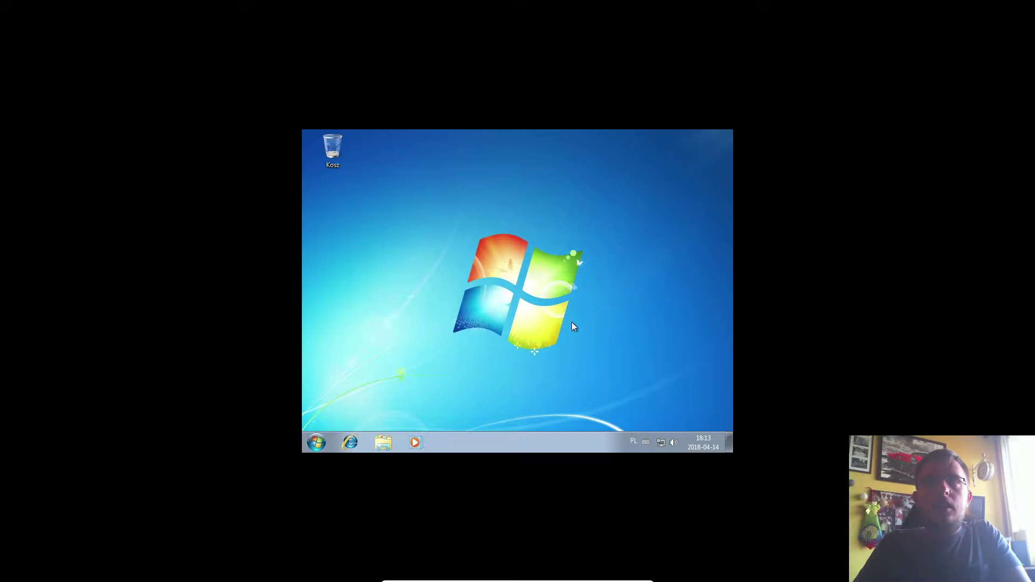
Step: Reveal the VirtualBox mini toolbar at the bottom edge once the Windows 7 desktop loads
{"action": "mouse_move", "coordinate": [544, 581]}
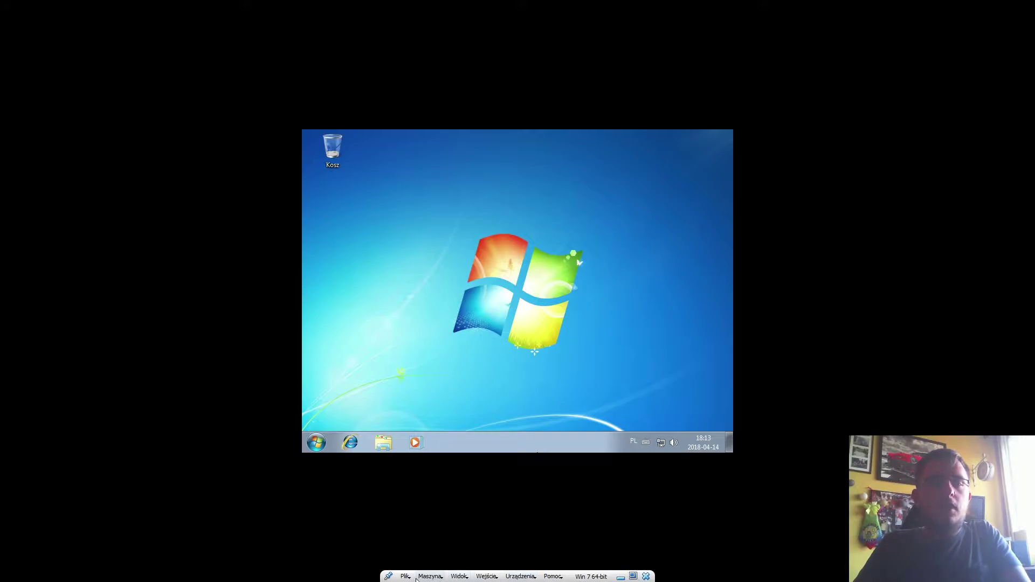
Step: Eject the Windows 7 installation disc from the virtual optical drive and reopen the Urządzenia menu
{"action": "left_click", "coordinate": [526, 577]}
{"action": "mouse_move", "coordinate": [570, 473]}
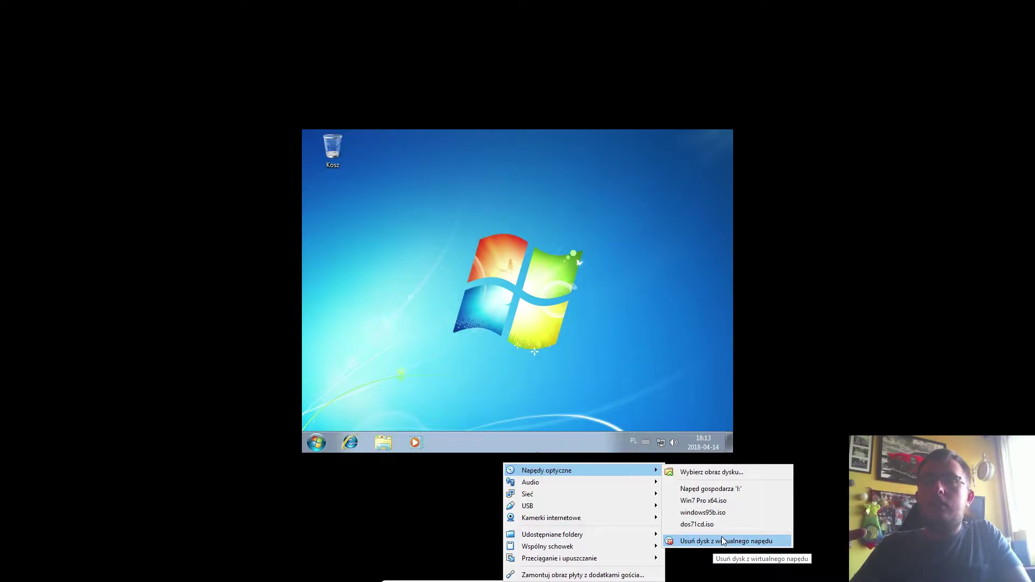
{"action": "left_click", "coordinate": [723, 540]}
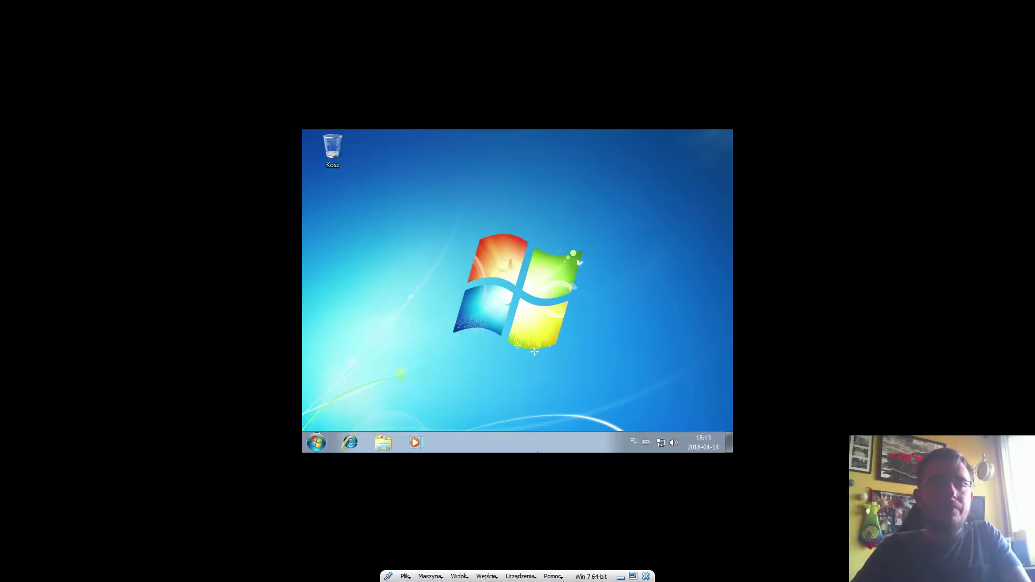
{"action": "left_click", "coordinate": [525, 578]}
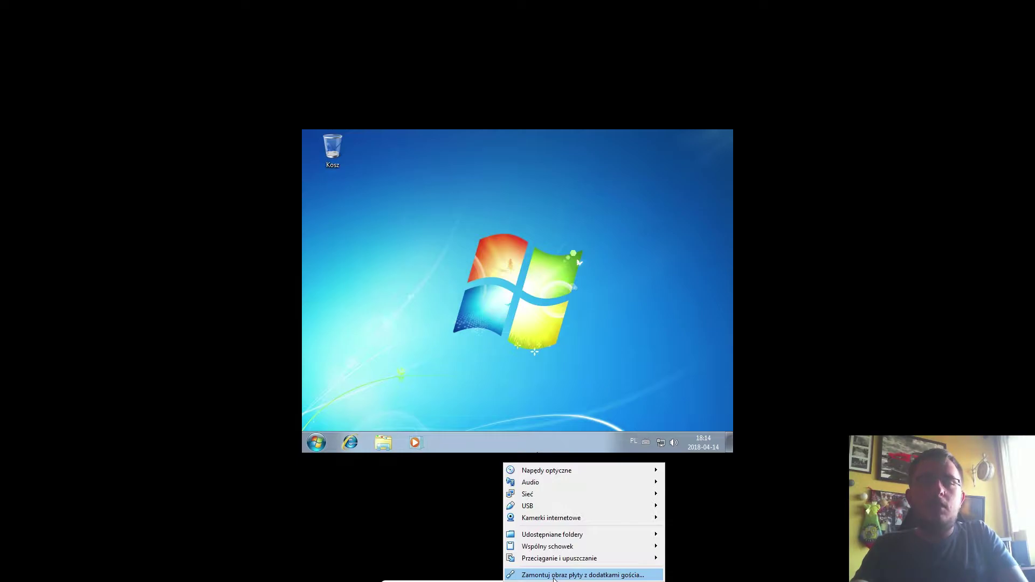
Step: Insert the Guest Additions CD image, open Komputer in the guest, and dismiss AutoPlay
{"action": "left_click", "coordinate": [554, 575]}
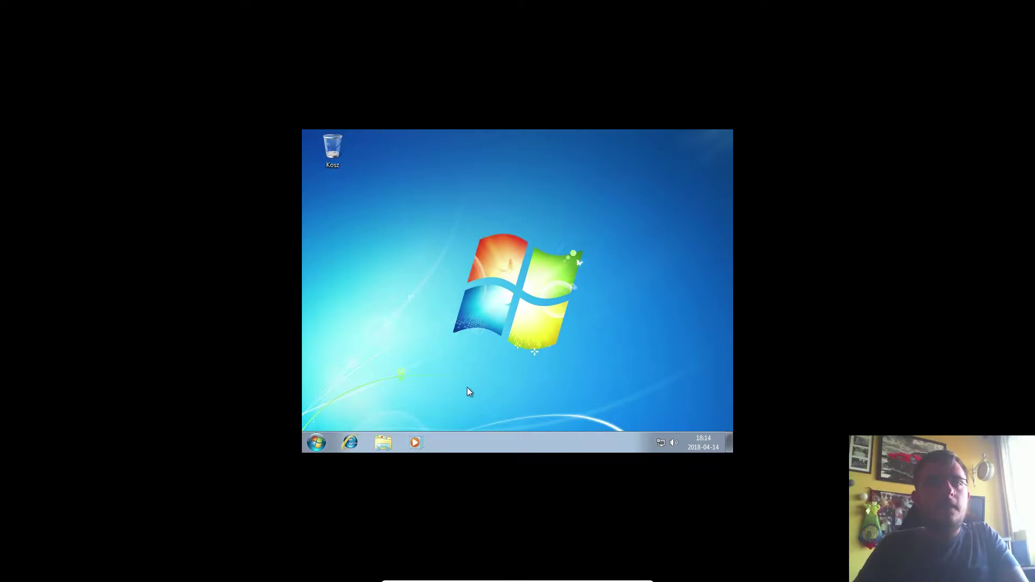
{"action": "left_click", "coordinate": [298, 446]}
{"action": "left_click", "coordinate": [457, 299]}
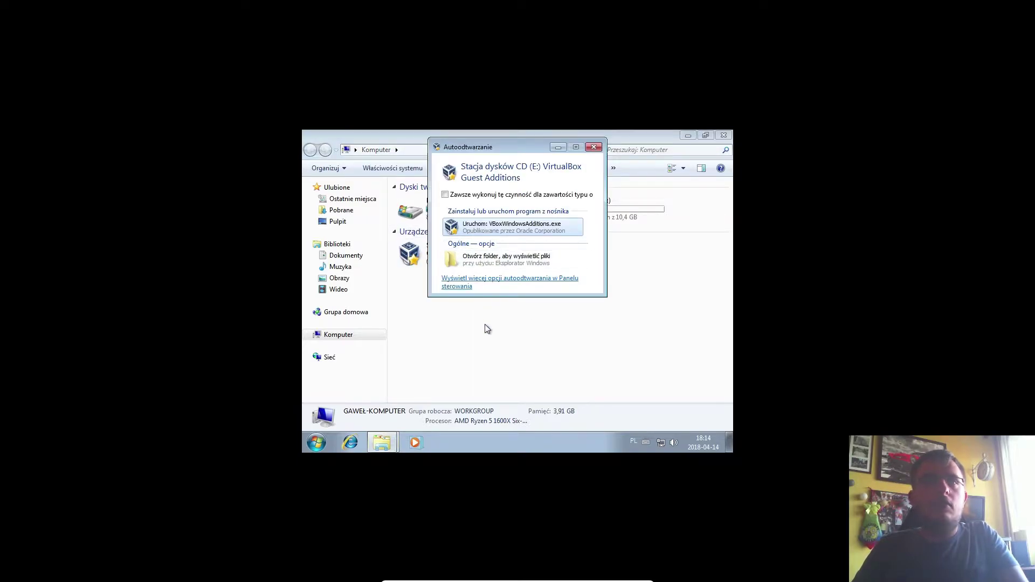
{"action": "left_click_drag", "start_coordinate": [504, 148], "coordinate": [494, 208]}
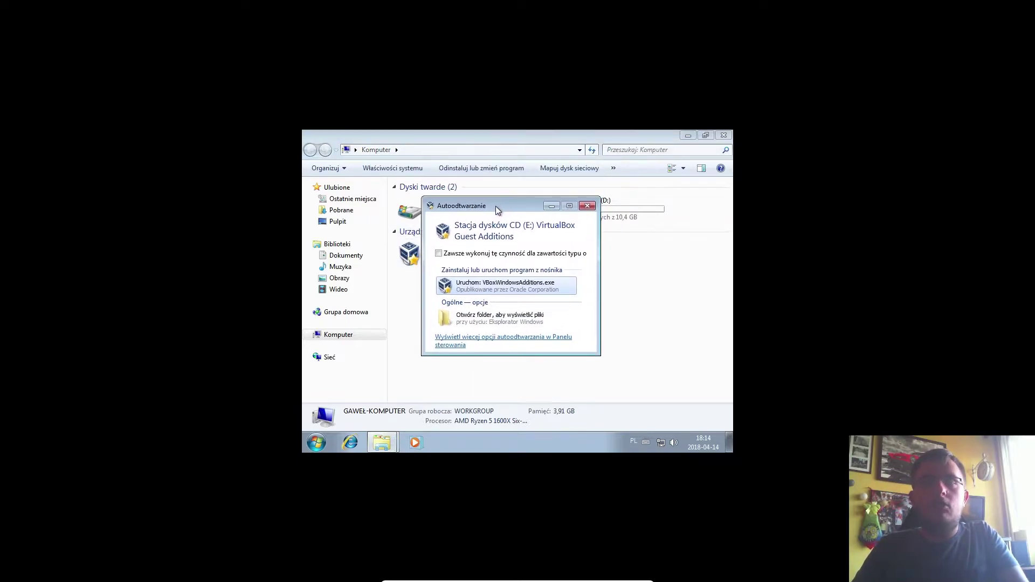
{"action": "left_click", "coordinate": [592, 206]}
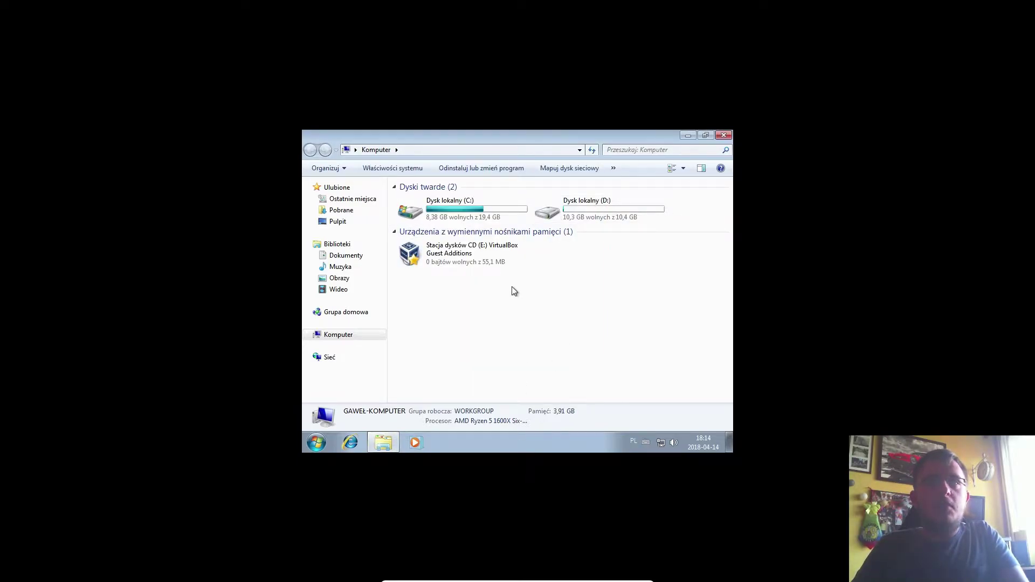
Step: Run the VirtualBox Guest Additions CD on drive E: and approve the installer's UAC prompt with Tak
{"action": "double_click", "coordinate": [447, 254]}
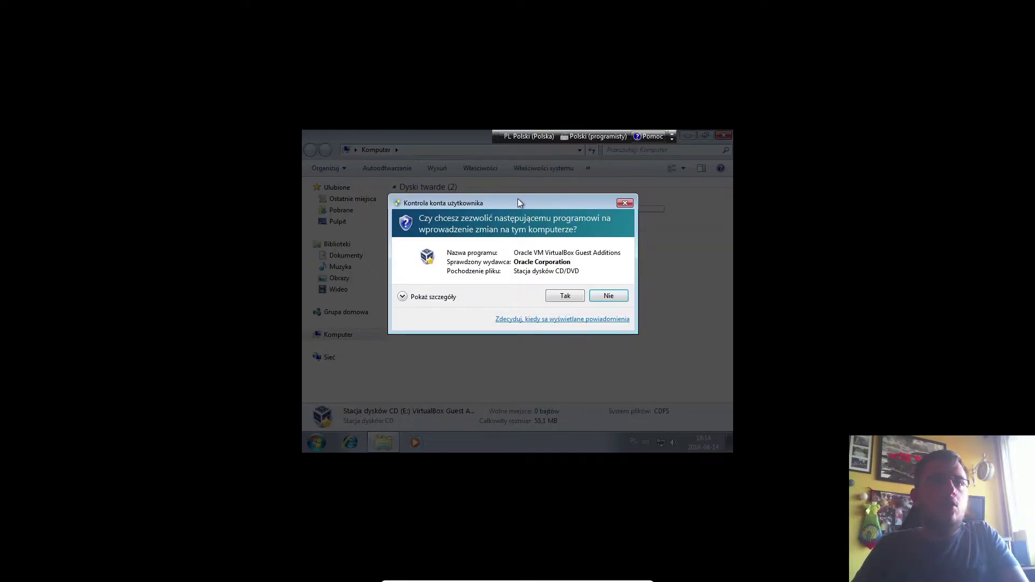
{"action": "left_click_drag", "start_coordinate": [519, 202], "coordinate": [509, 323]}
{"action": "left_click", "coordinate": [615, 322]}
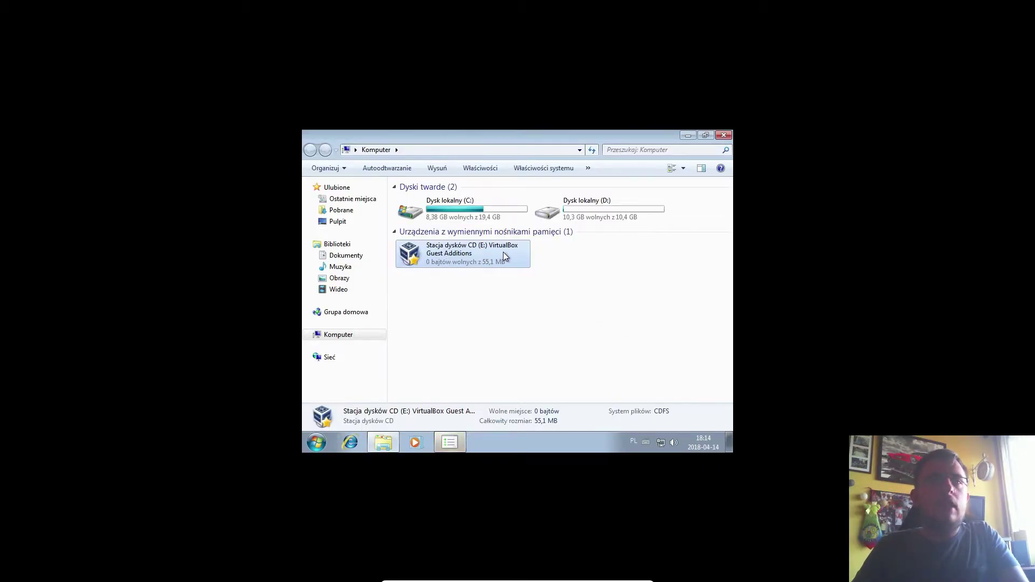
{"action": "left_click", "coordinate": [452, 442]}
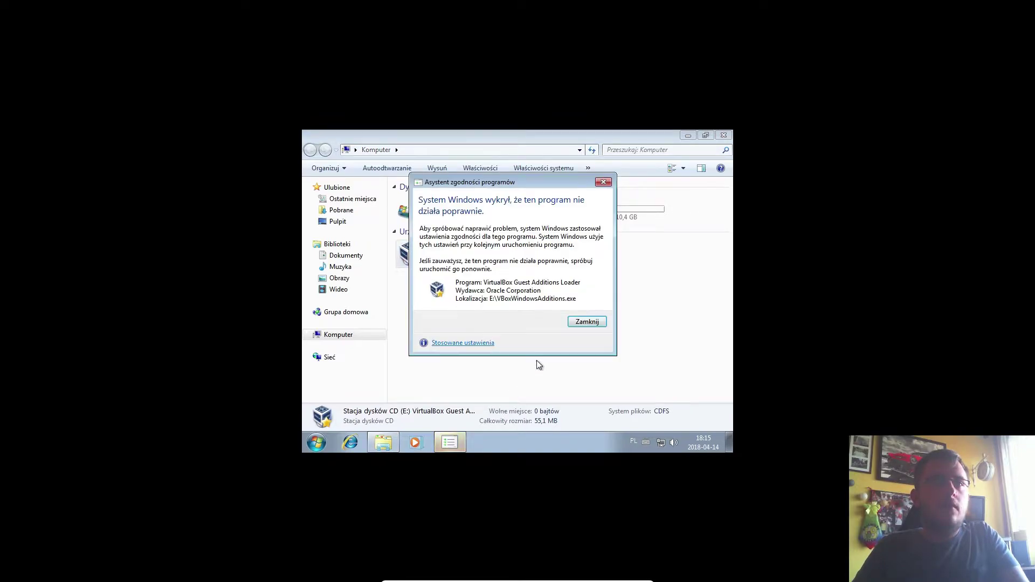
{"action": "left_click", "coordinate": [580, 322]}
{"action": "double_click", "coordinate": [448, 265]}
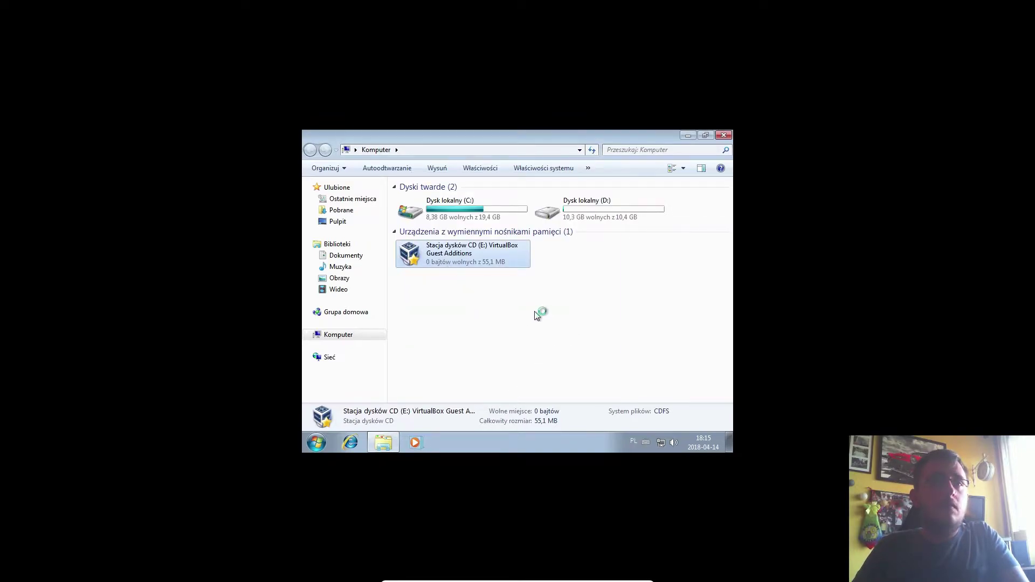
{"action": "left_click", "coordinate": [567, 297]}
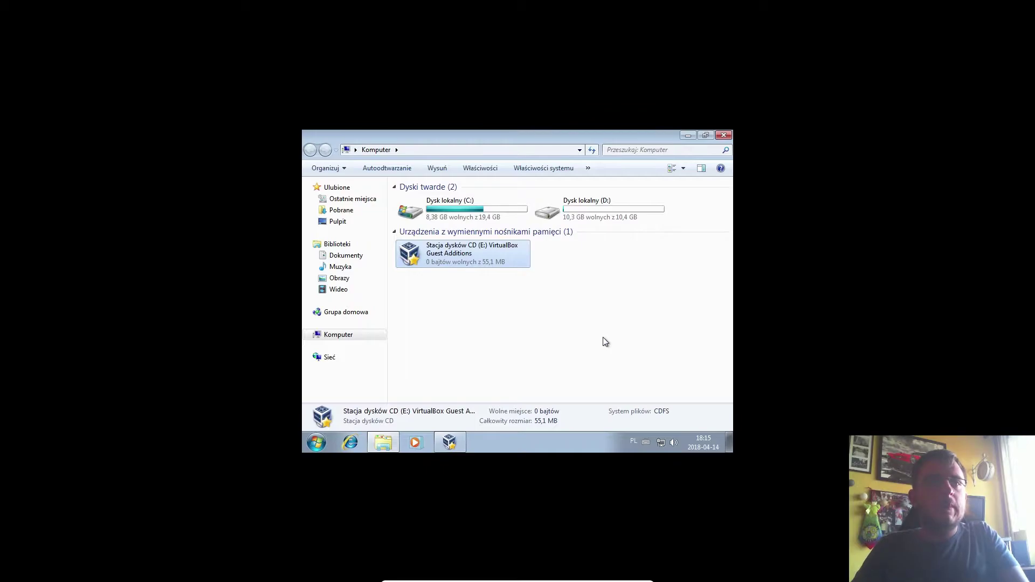
Step: Move through the Guest Additions 5.2.6 setup pages, keeping the default install folder
{"action": "left_click", "coordinate": [455, 442]}
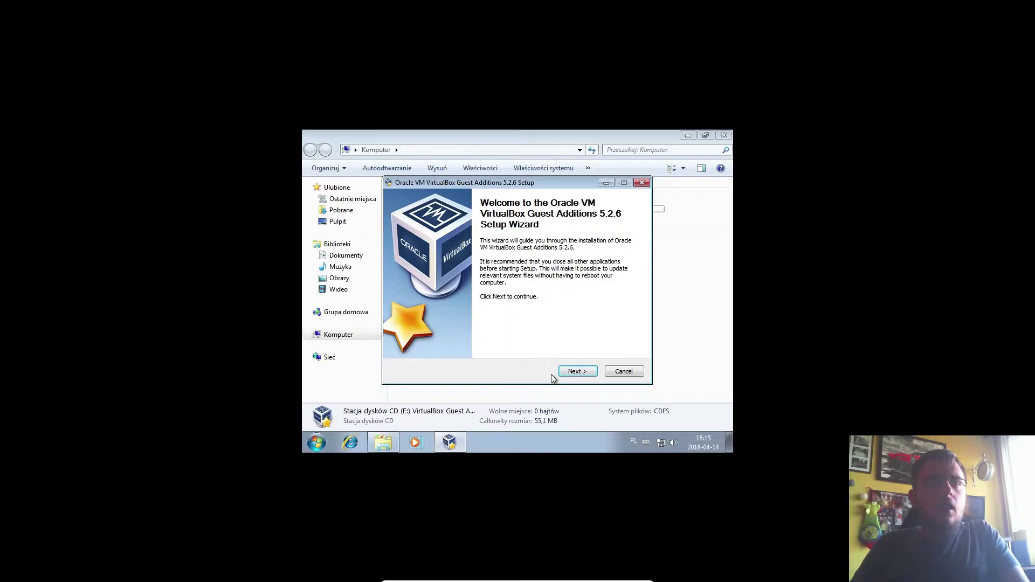
{"action": "left_click", "coordinate": [577, 371]}
{"action": "mouse_move", "coordinate": [561, 307]}
{"action": "left_mouse_down"}
{"action": "mouse_move", "coordinate": [409, 308]}
{"action": "mouse_move", "coordinate": [544, 308]}
{"action": "left_mouse_up"}
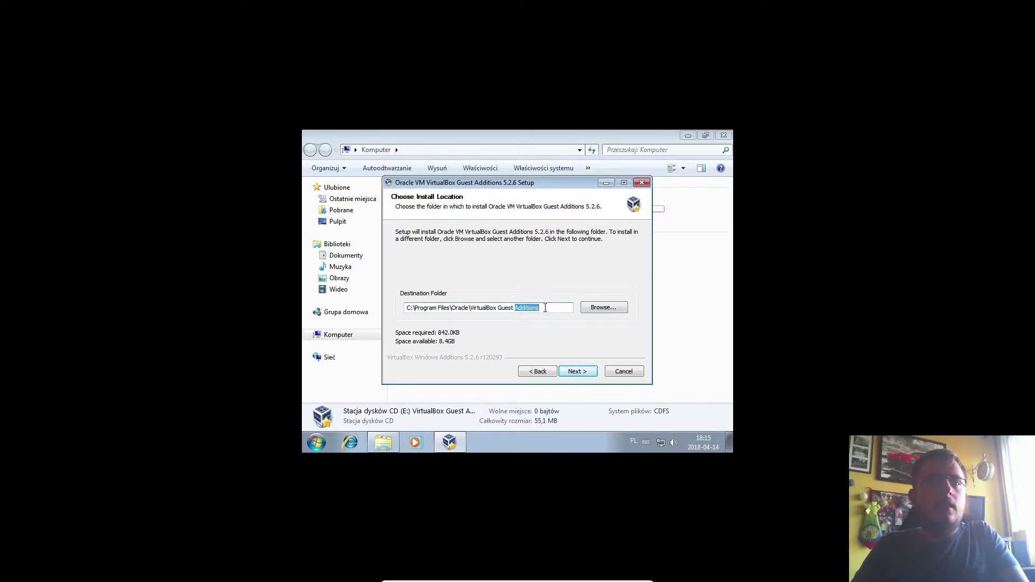
{"action": "left_click", "coordinate": [577, 372]}
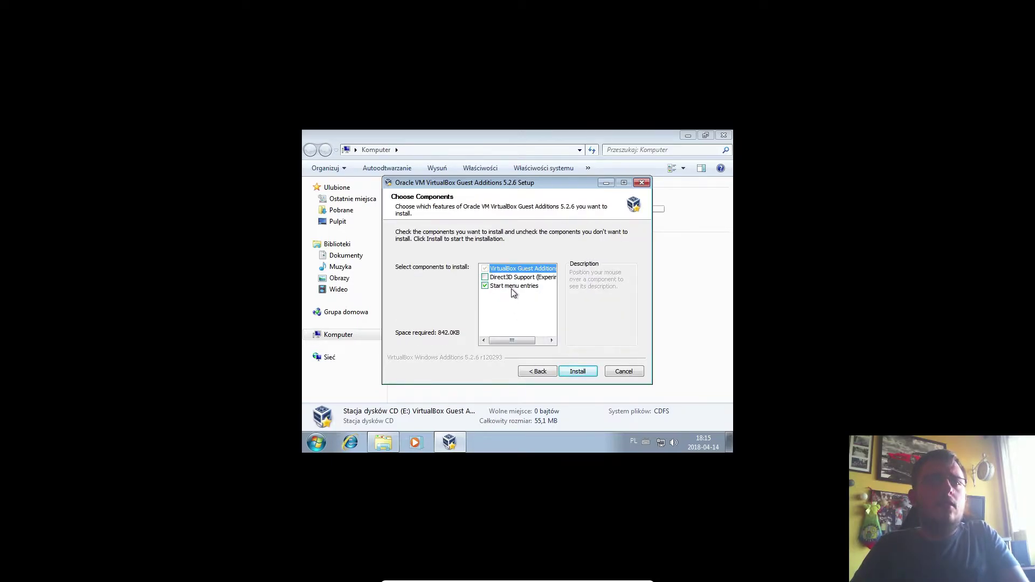
{"action": "mouse_move", "coordinate": [516, 281]}
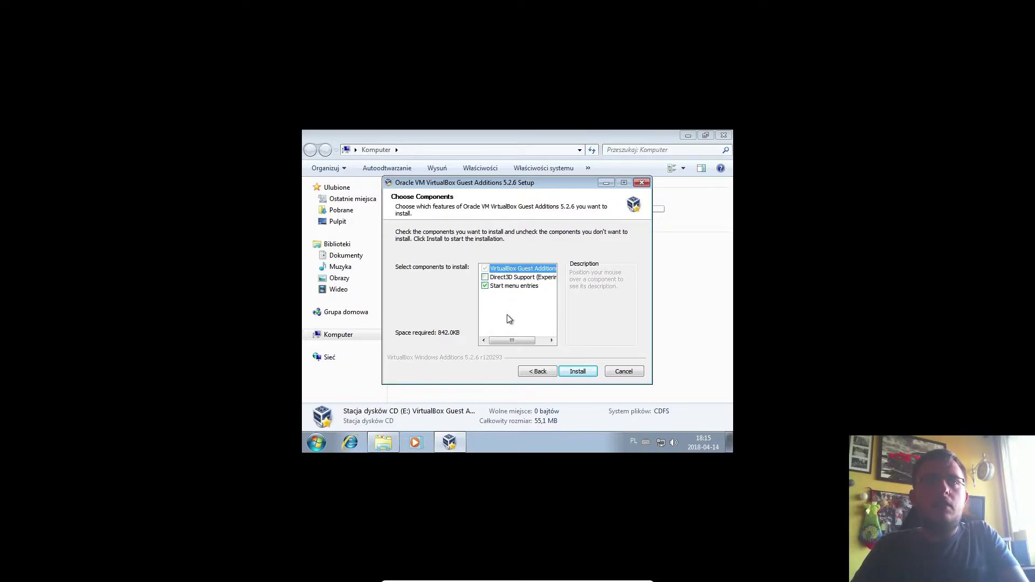
Step: Install the default components, always trusting Oracle Corporation software, and allow its driver
{"action": "left_click", "coordinate": [586, 371]}
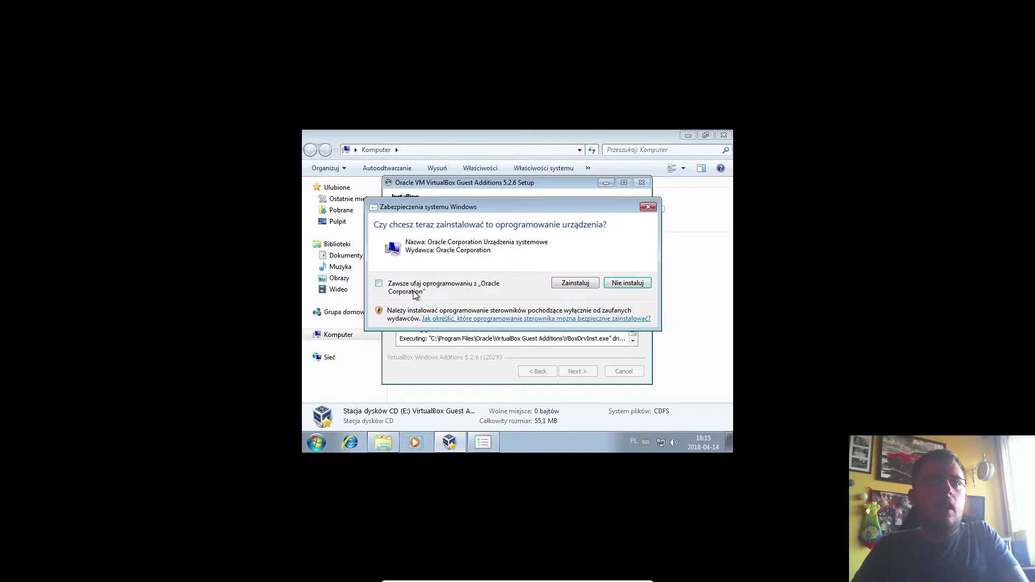
{"action": "left_click", "coordinate": [379, 283]}
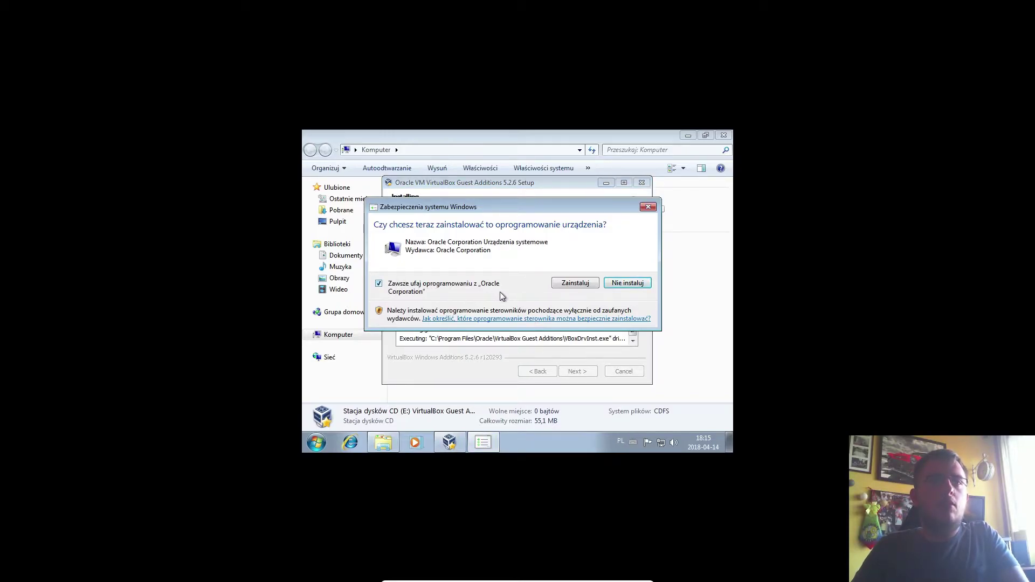
{"action": "left_click", "coordinate": [576, 284]}
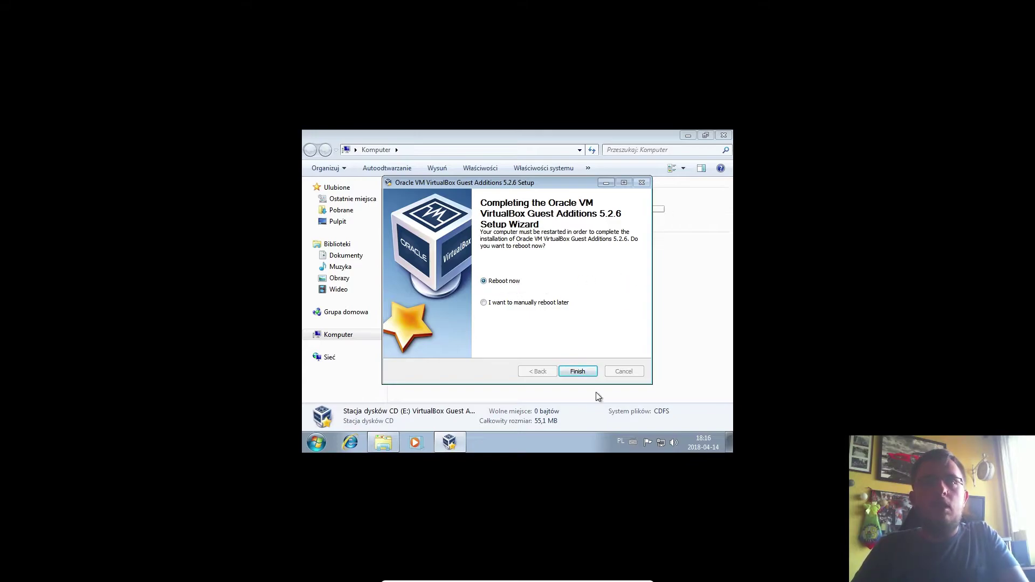
Step: Finish setup with Reboot now, dismiss both mouse-integration notices, and sign in with the account password
{"action": "left_click", "coordinate": [578, 371]}
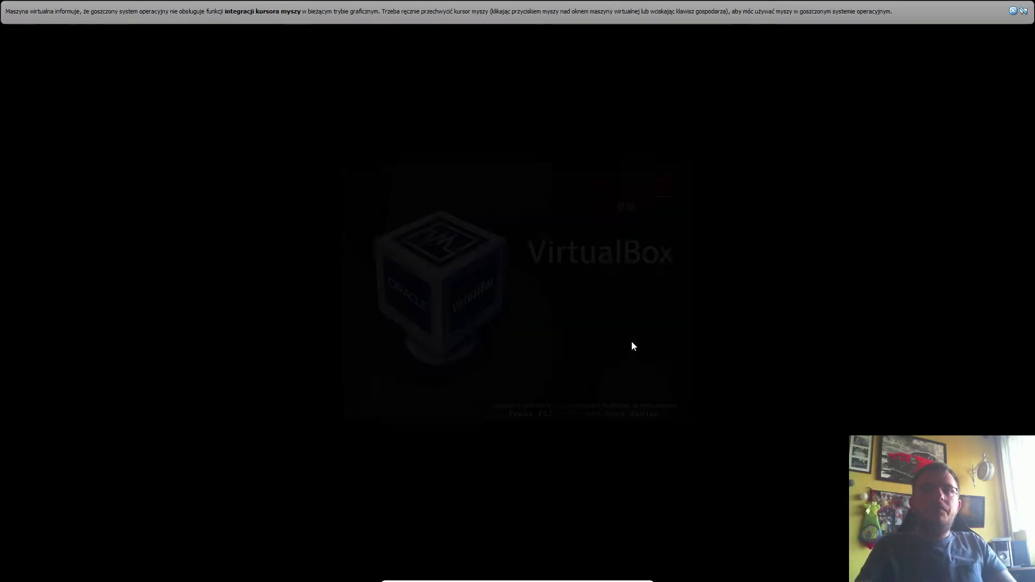
{"action": "left_click", "coordinate": [1013, 10]}
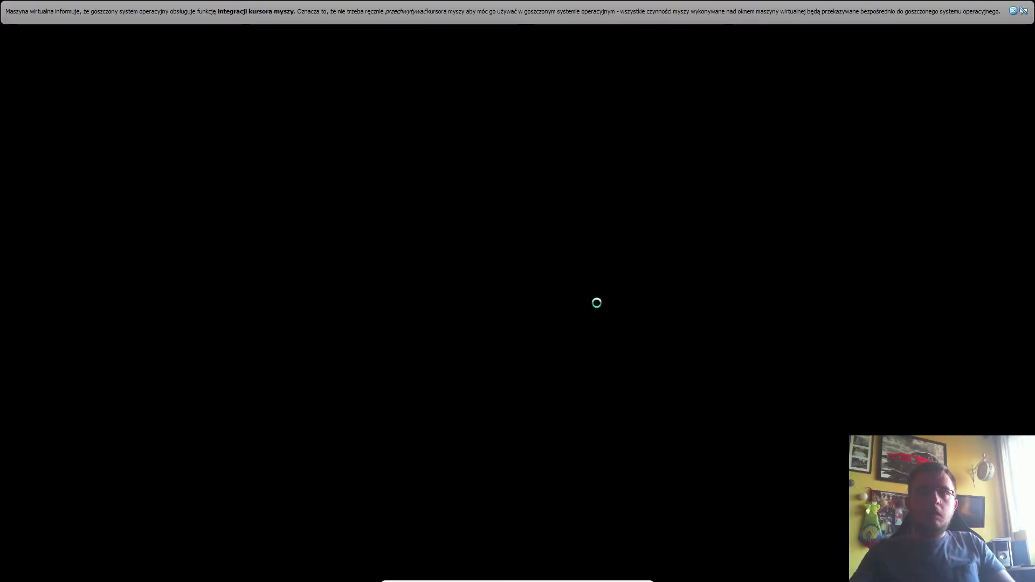
{"action": "left_click", "coordinate": [1013, 11]}
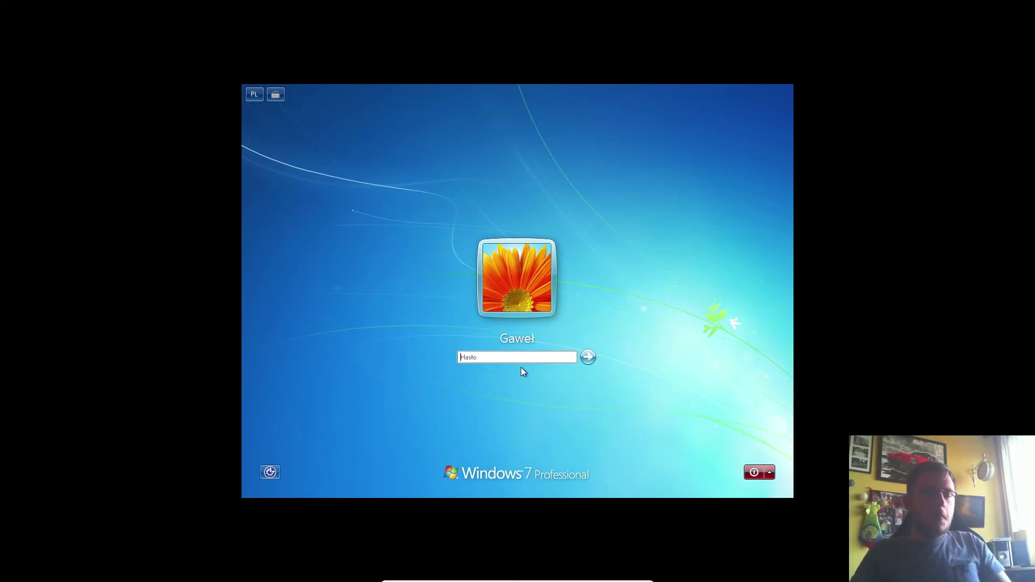
{"action": "type", "text": "****"}
{"action": "key", "text": "Return"}
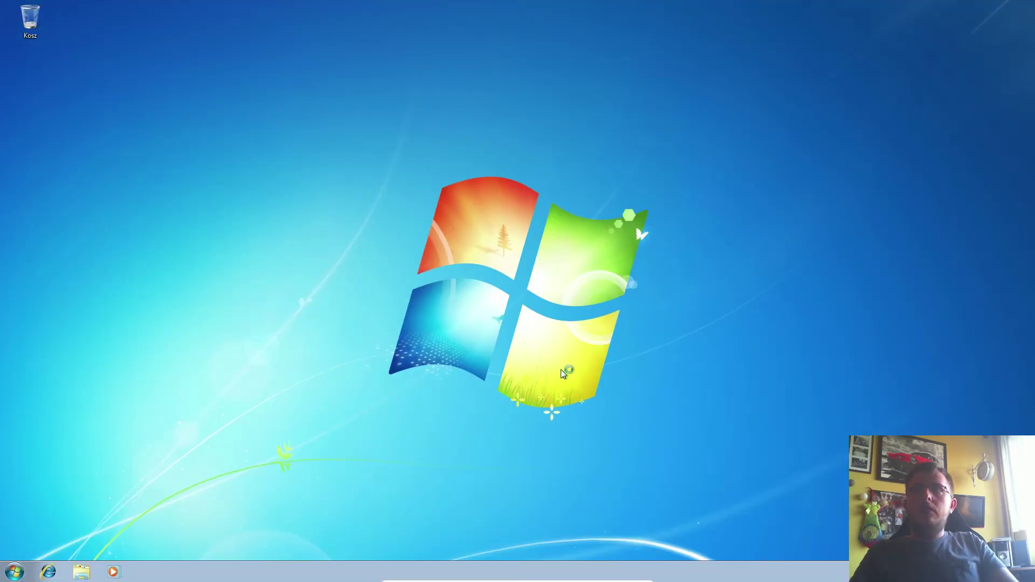
{"action": "right_click", "coordinate": [530, 267]}
{"action": "left_click", "coordinate": [576, 368]}
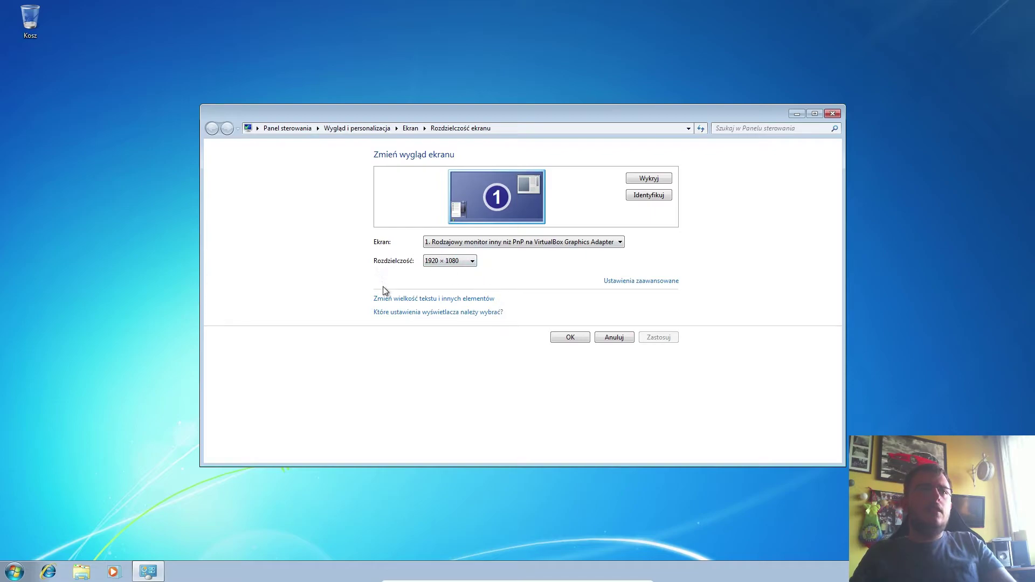
{"action": "left_click_drag", "start_coordinate": [572, 115], "coordinate": [413, 91]}
{"action": "right_click", "coordinate": [778, 134]}
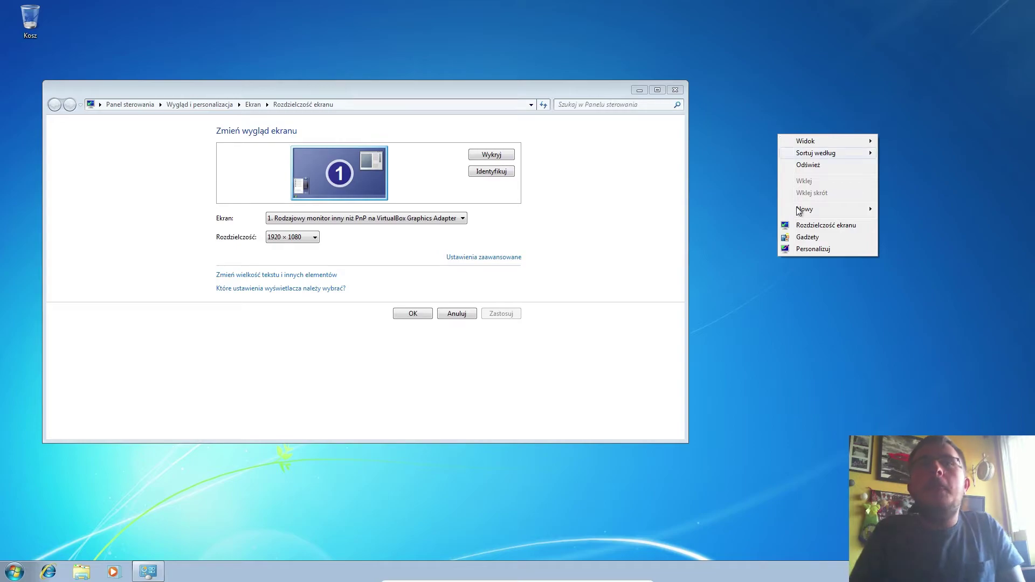
{"action": "left_click", "coordinate": [815, 225]}
{"action": "left_click_drag", "start_coordinate": [449, 90], "coordinate": [562, 92]}
{"action": "left_click_drag", "start_coordinate": [799, 82], "coordinate": [766, 86]}
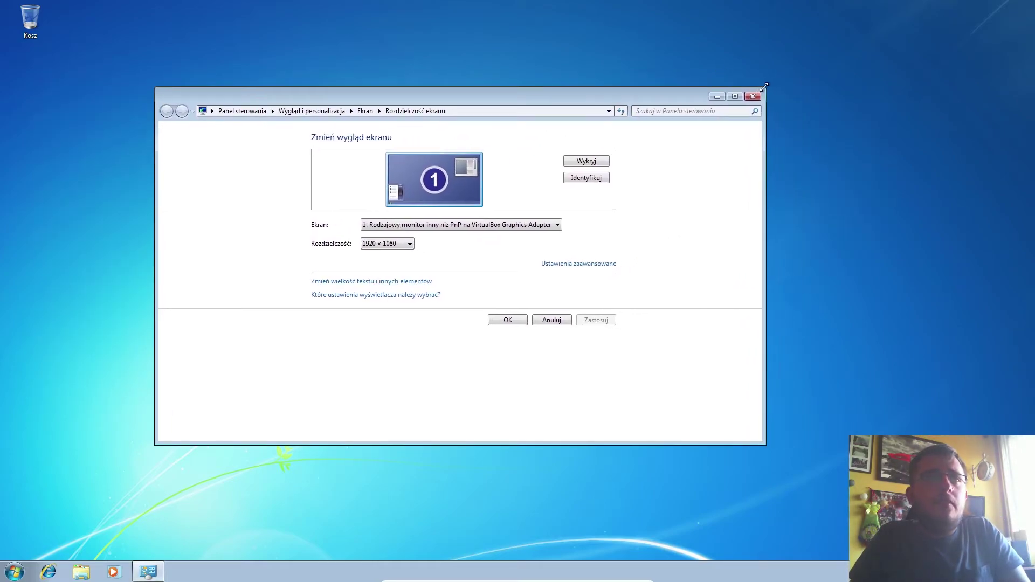
{"action": "left_click", "coordinate": [401, 244]}
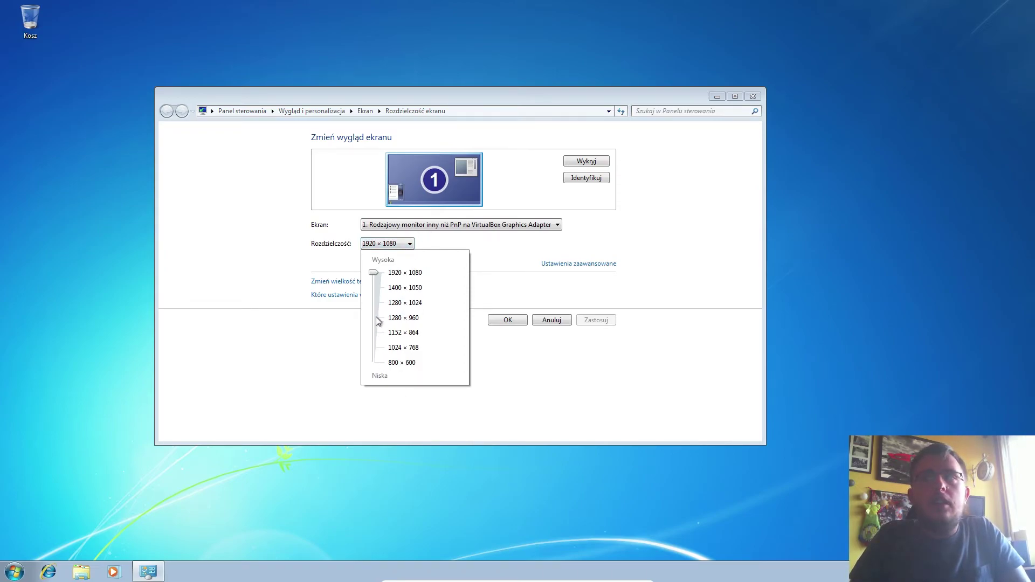
{"action": "left_click", "coordinate": [312, 377]}
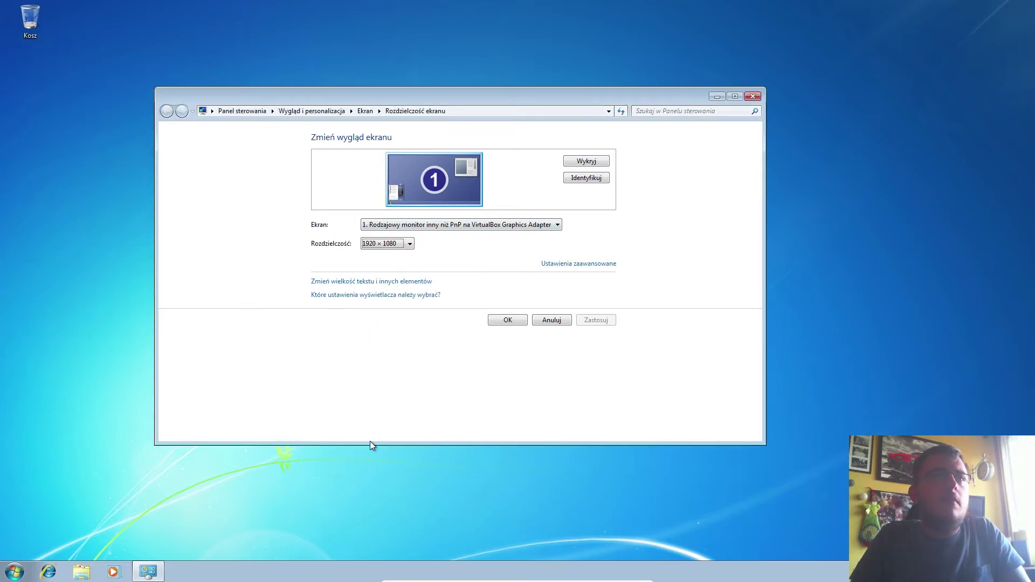
{"action": "left_click", "coordinate": [521, 225]}
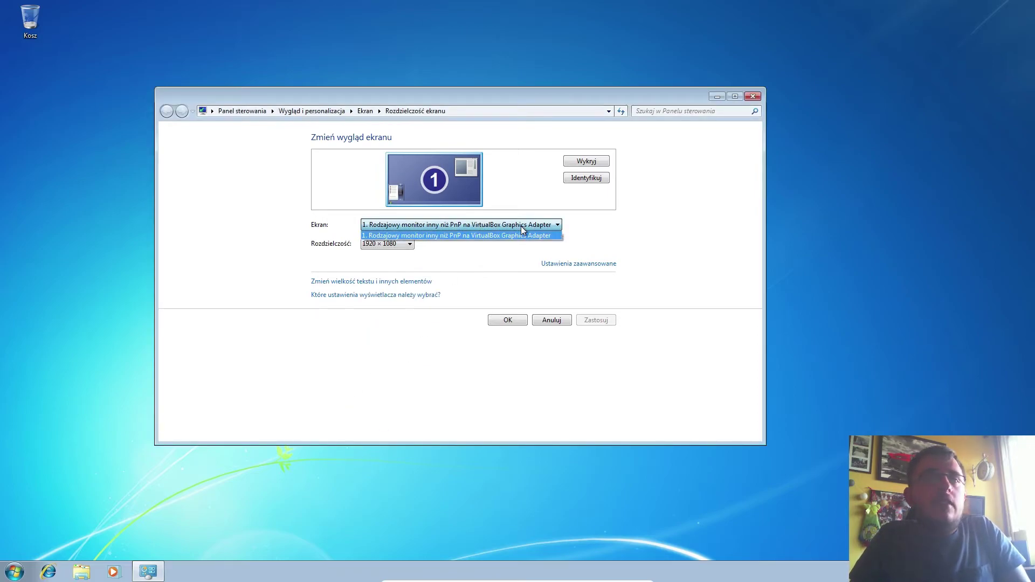
{"action": "left_click", "coordinate": [487, 269]}
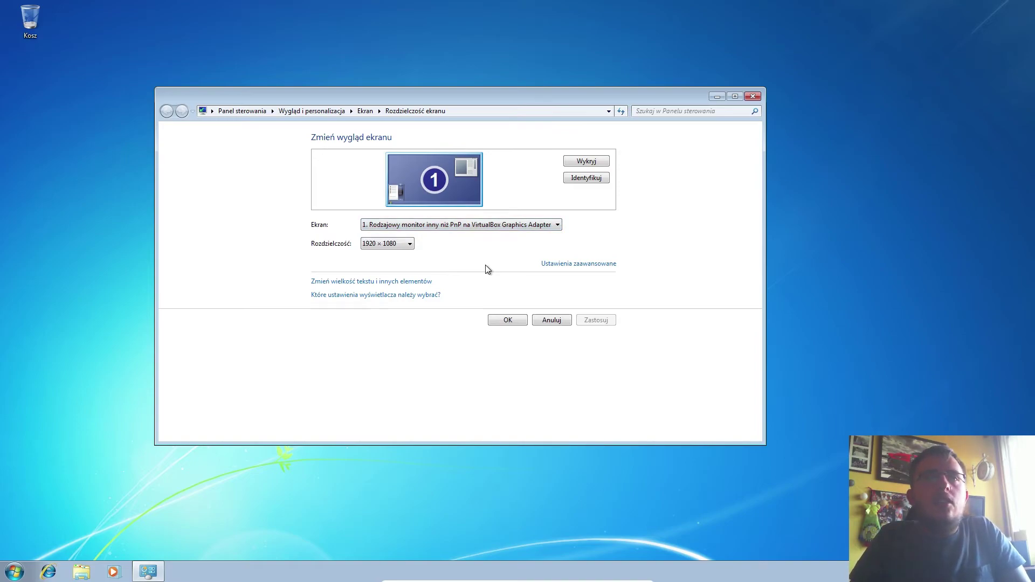
{"action": "left_click", "coordinate": [753, 96]}
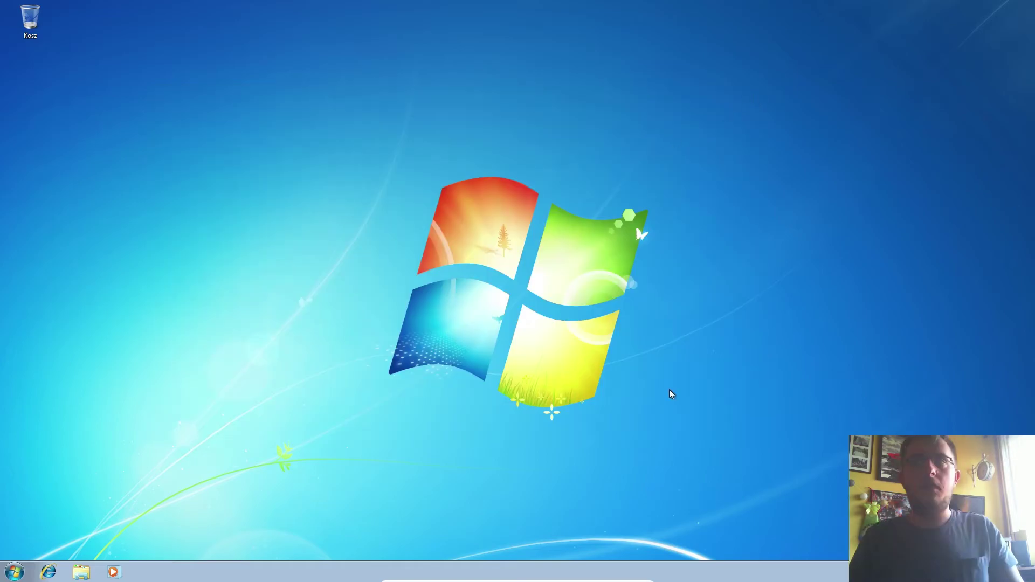